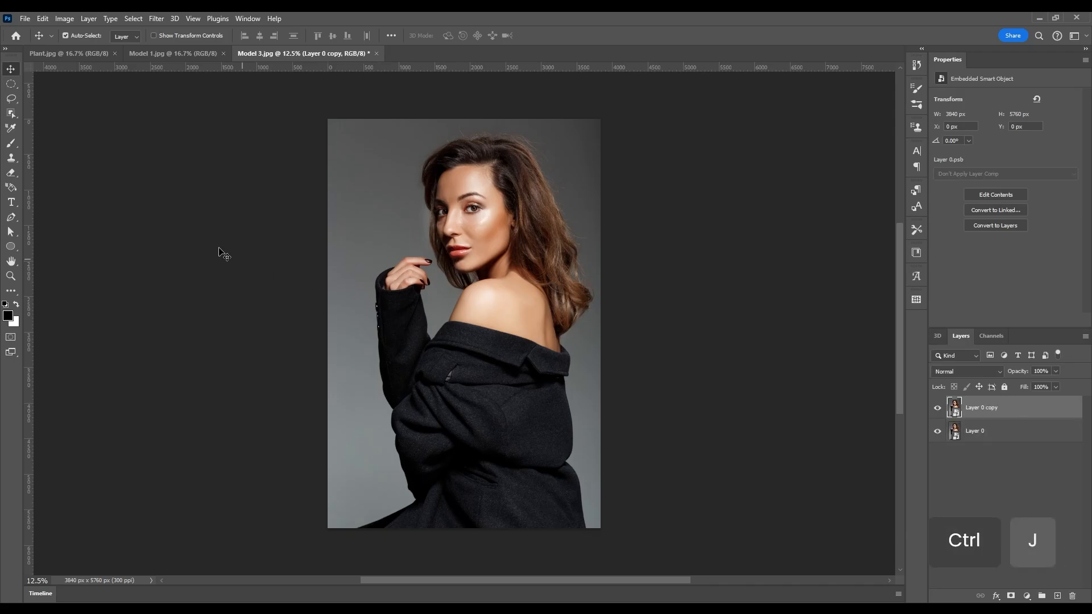
Open the File menu on the Model 3 portrait to begin a new document.
{"action": "left_click", "coordinate": [25, 19]}
Create a new 1000 × 1000 px document.
{"action": "left_click", "coordinate": [35, 29]}
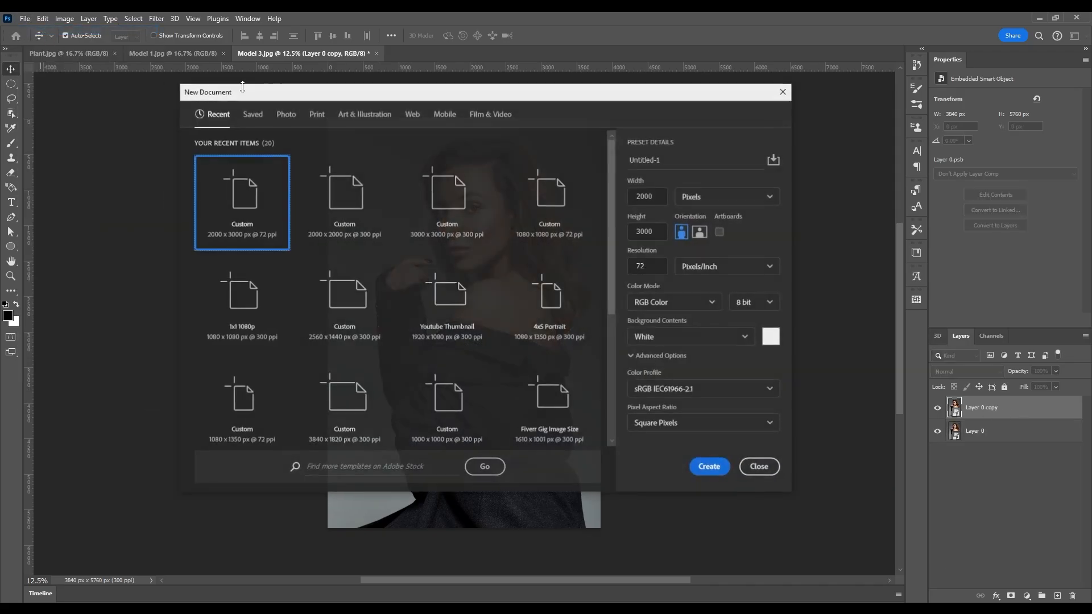
{"action": "double_click", "coordinate": [657, 200]}
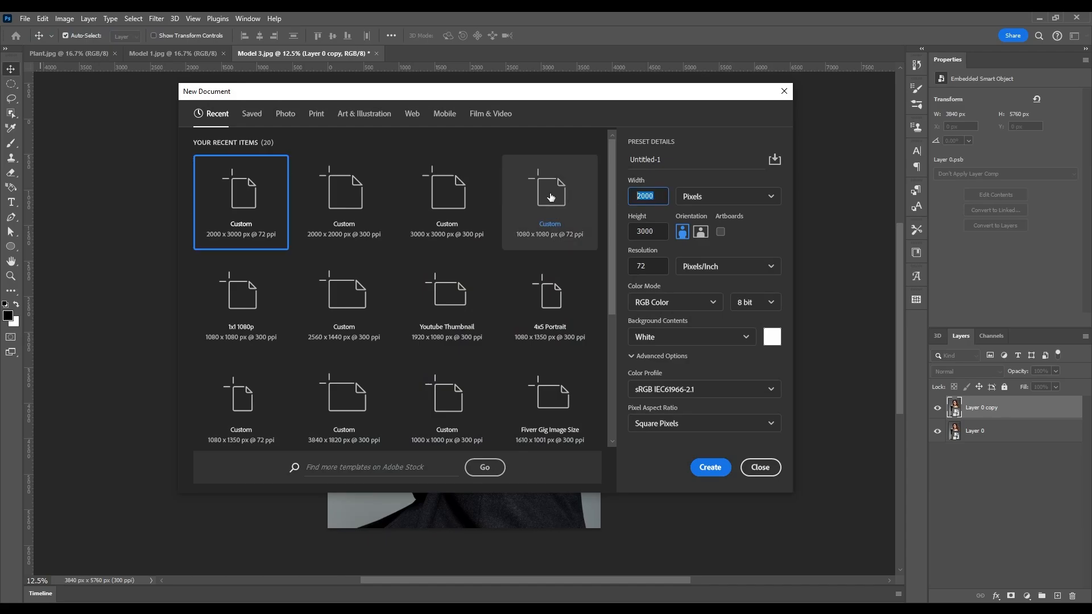
{"action": "type", "text": "1000"}
{"action": "key", "text": "Tab"}
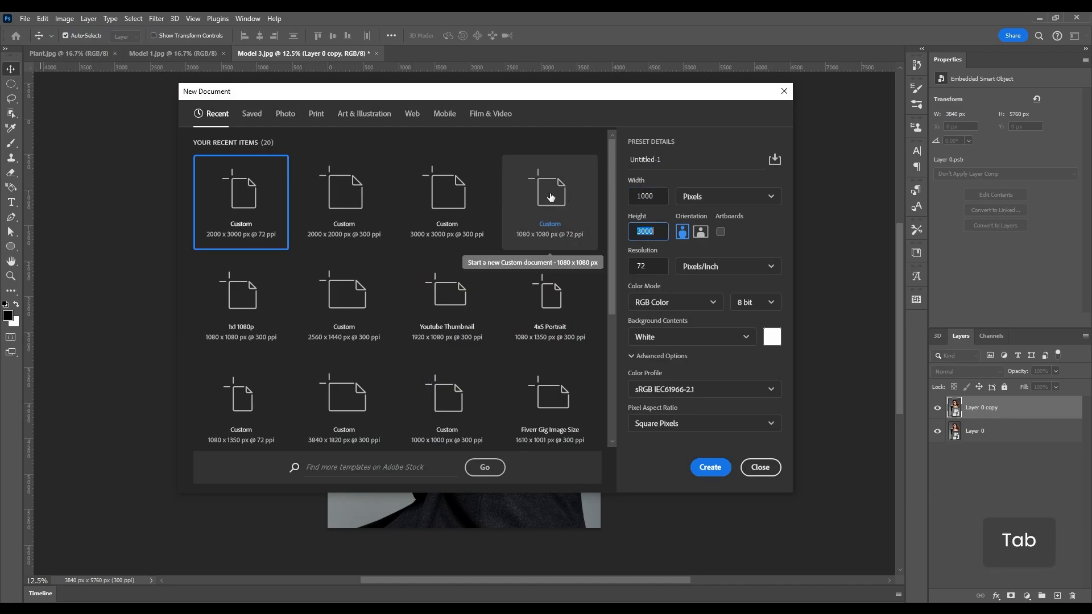
{"action": "type", "text": "1000"}
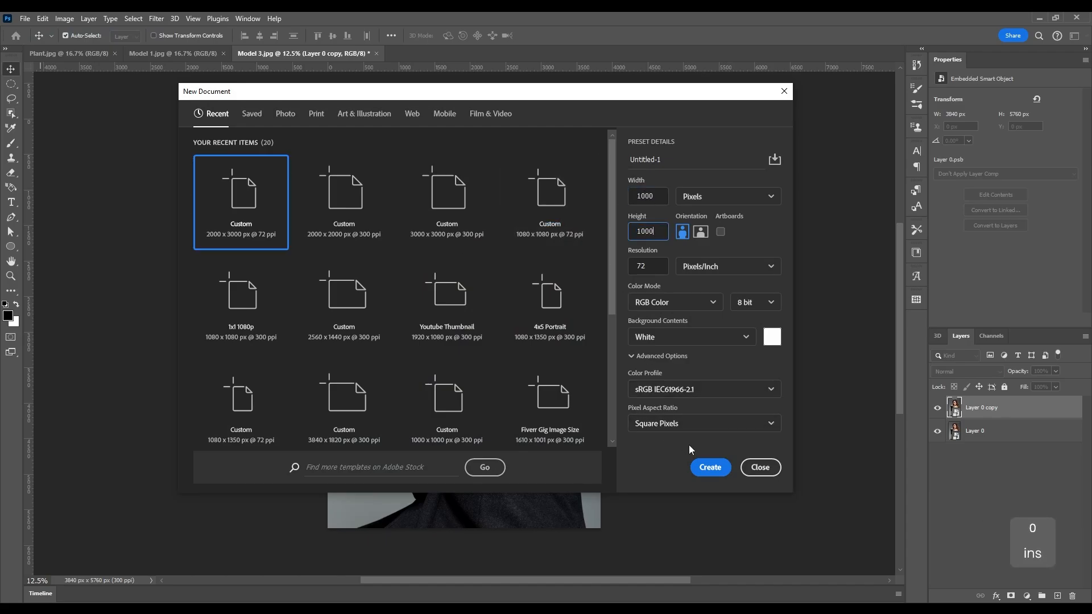
{"action": "left_click", "coordinate": [711, 467]}
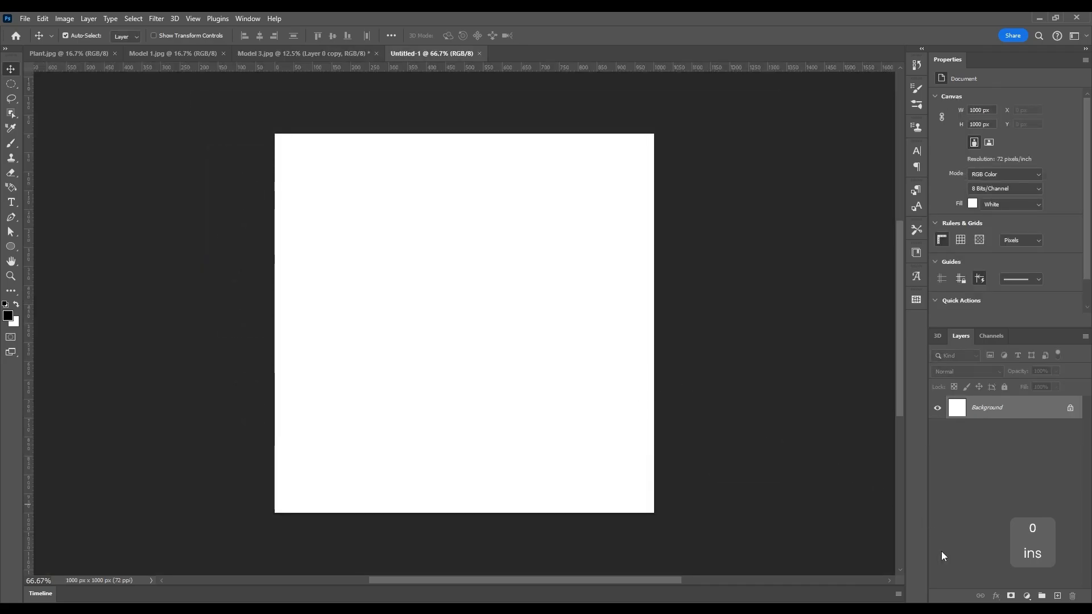
Add a black-to-white Gradient fill layer at angle 0° and select the whole canvas.
{"action": "left_click", "coordinate": [1027, 596]}
{"action": "left_click", "coordinate": [985, 397]}
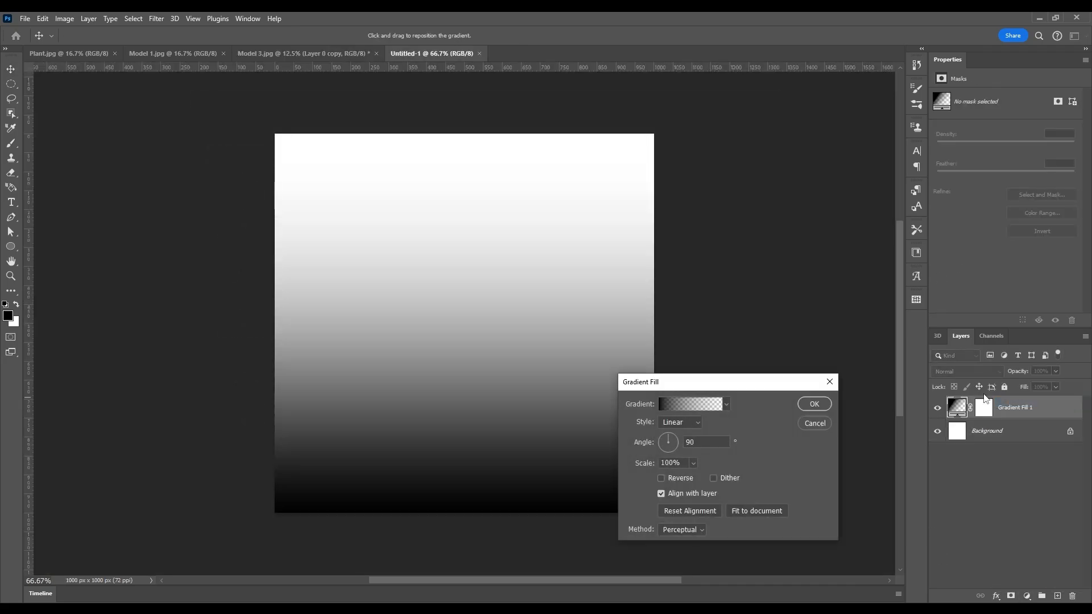
{"action": "type", "text": "0"}
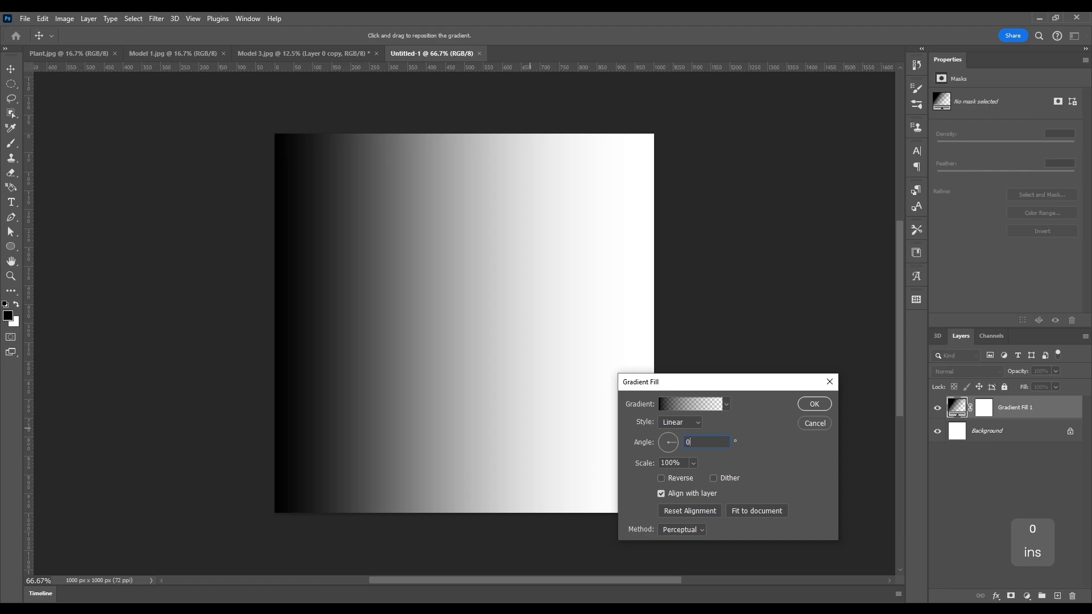
{"action": "left_click", "coordinate": [813, 404]}
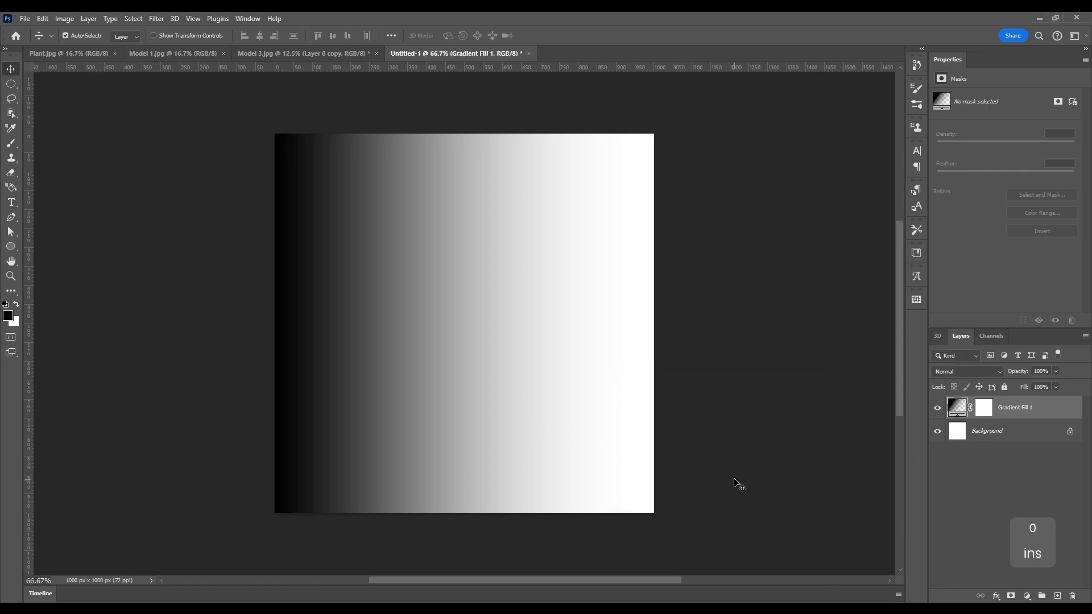
{"action": "key", "text": "ctrl+a"}
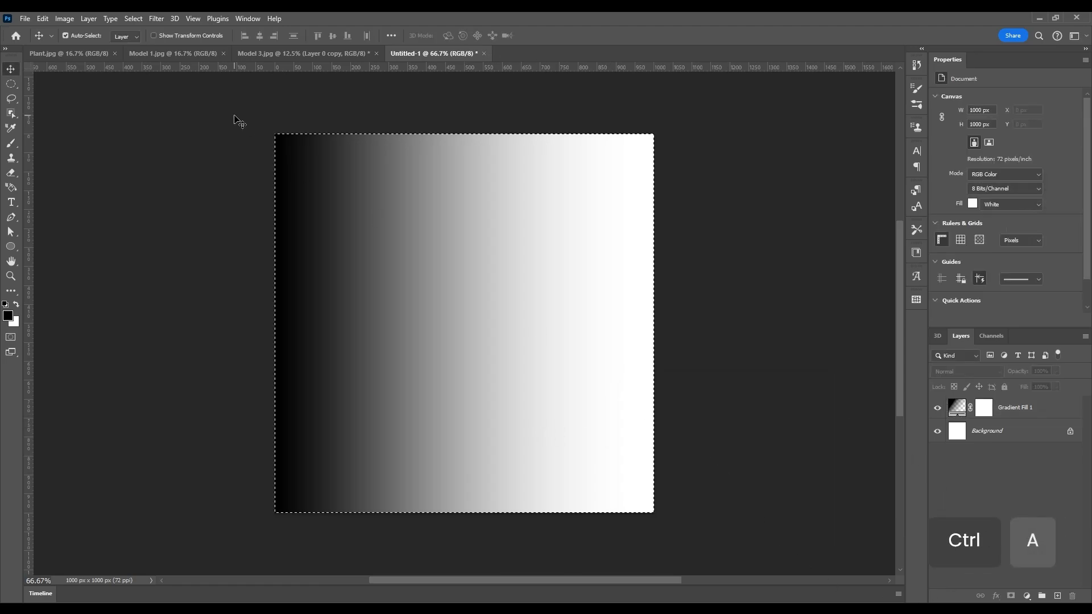
Define the canvas as a pattern named 'Gradient Line'.
{"action": "left_click", "coordinate": [43, 19]}
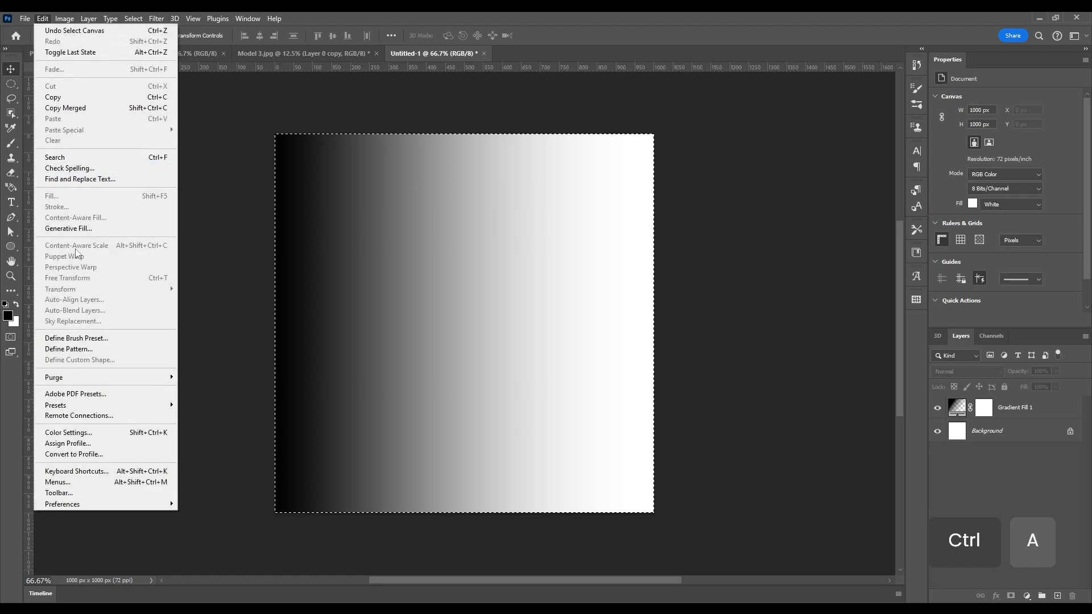
{"action": "left_click", "coordinate": [86, 349]}
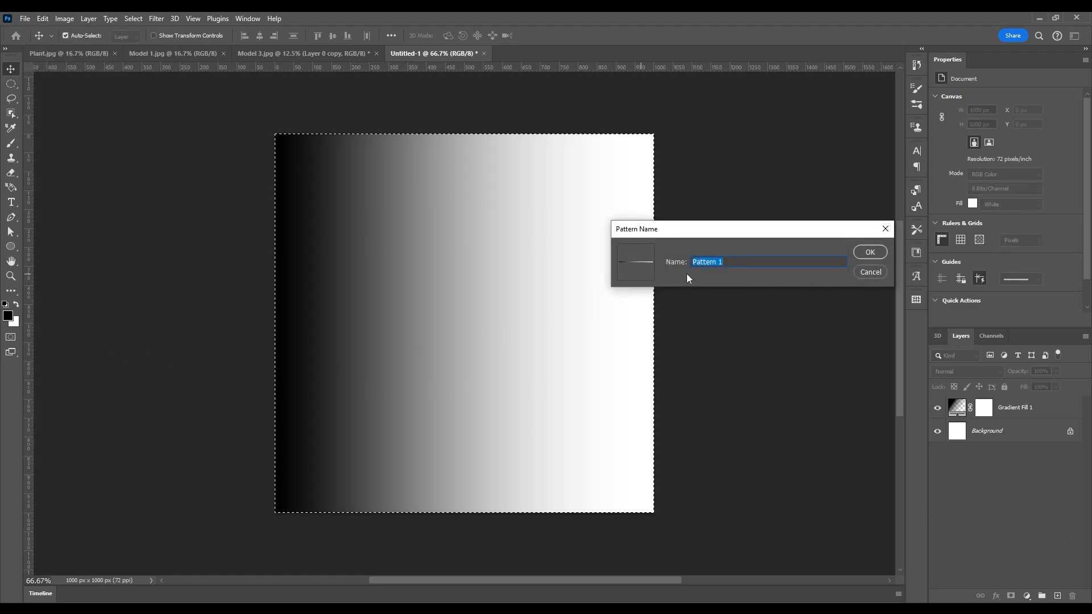
{"action": "type", "text": "Gradient Line"}
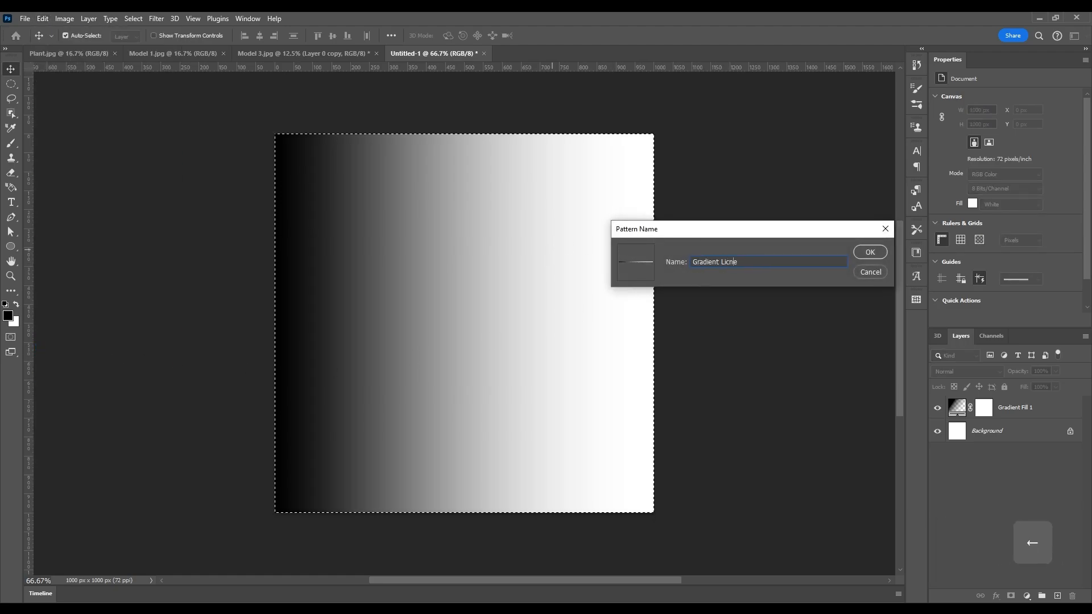
{"action": "left_click", "coordinate": [871, 253]}
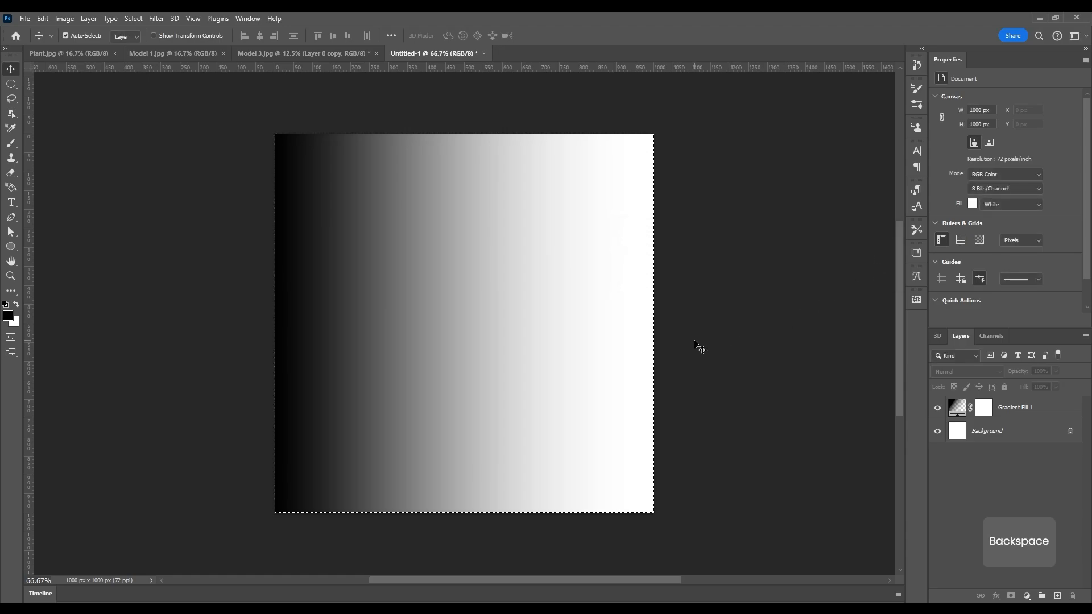
Close Untitled-1 without saving, returning to the Model 3 portrait.
{"action": "left_click", "coordinate": [485, 54]}
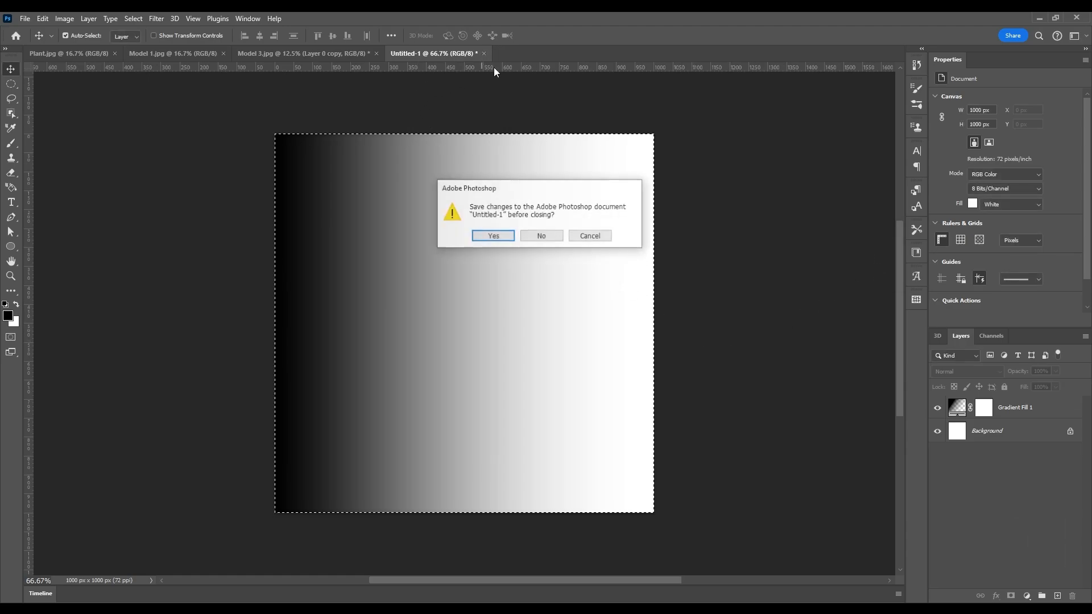
{"action": "left_click", "coordinate": [539, 236]}
{"action": "left_click", "coordinate": [610, 284]}
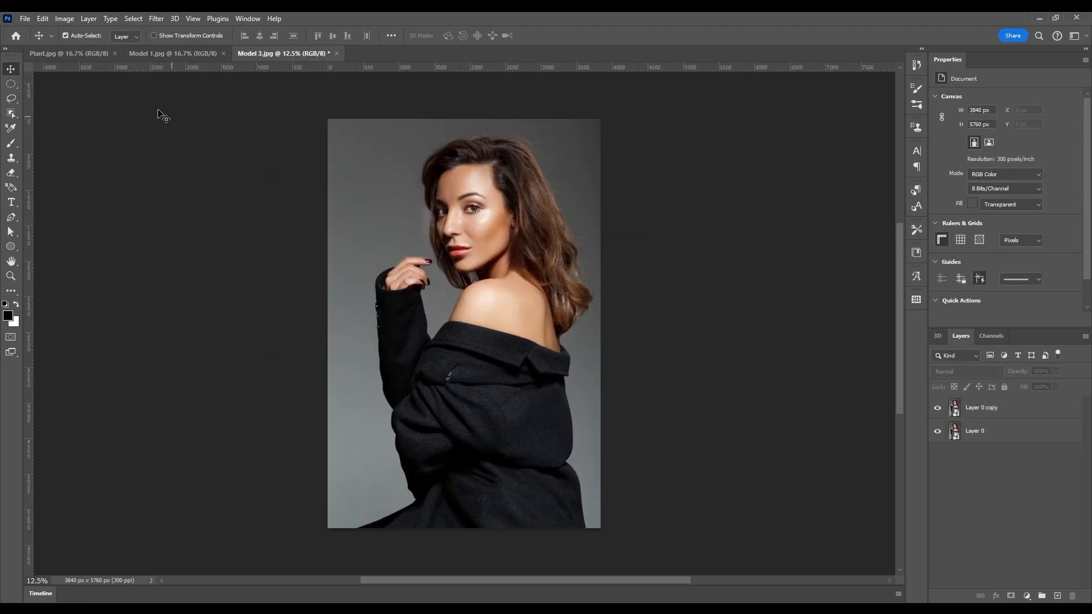
{"action": "left_click", "coordinate": [30, 17]}
Create a new 2000 × 3000 px document.
{"action": "left_click", "coordinate": [34, 26]}
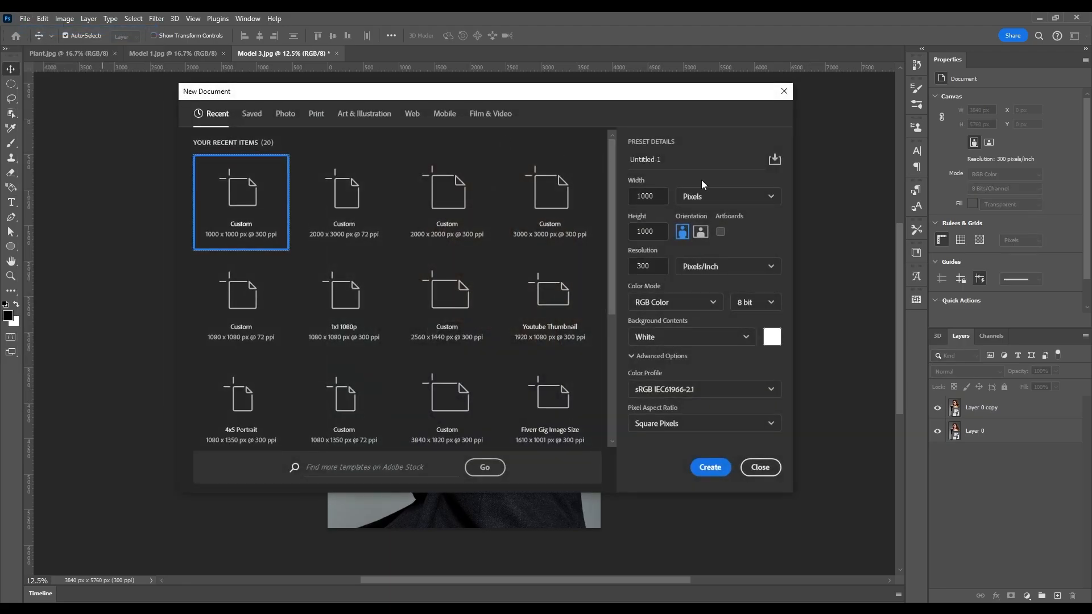
{"action": "type", "text": "2000"}
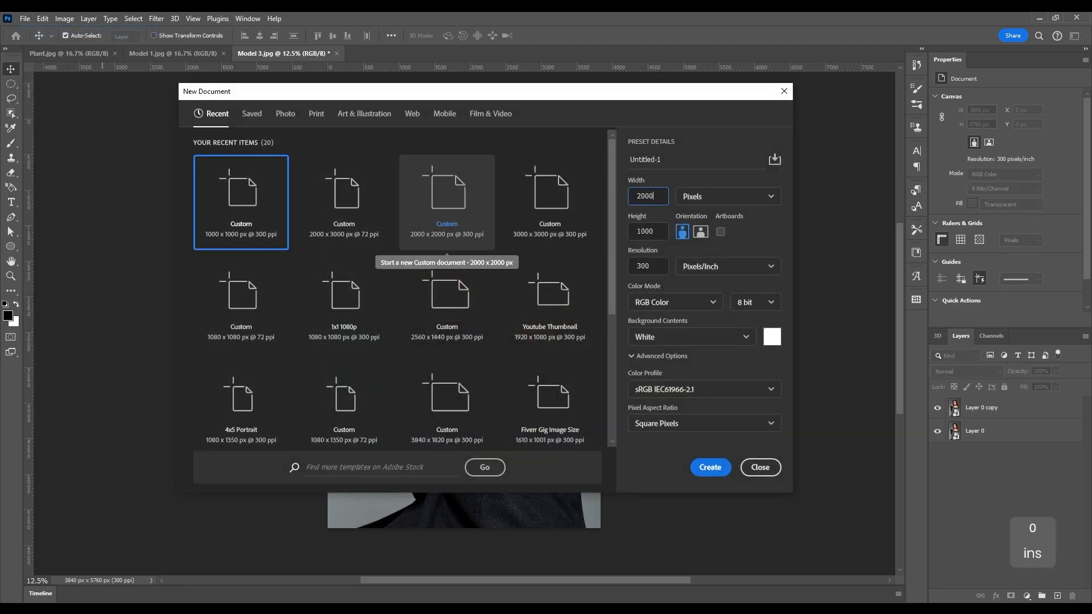
{"action": "key", "text": "Tab"}
{"action": "key", "text": "Tab"}
{"action": "type", "text": "3000"}
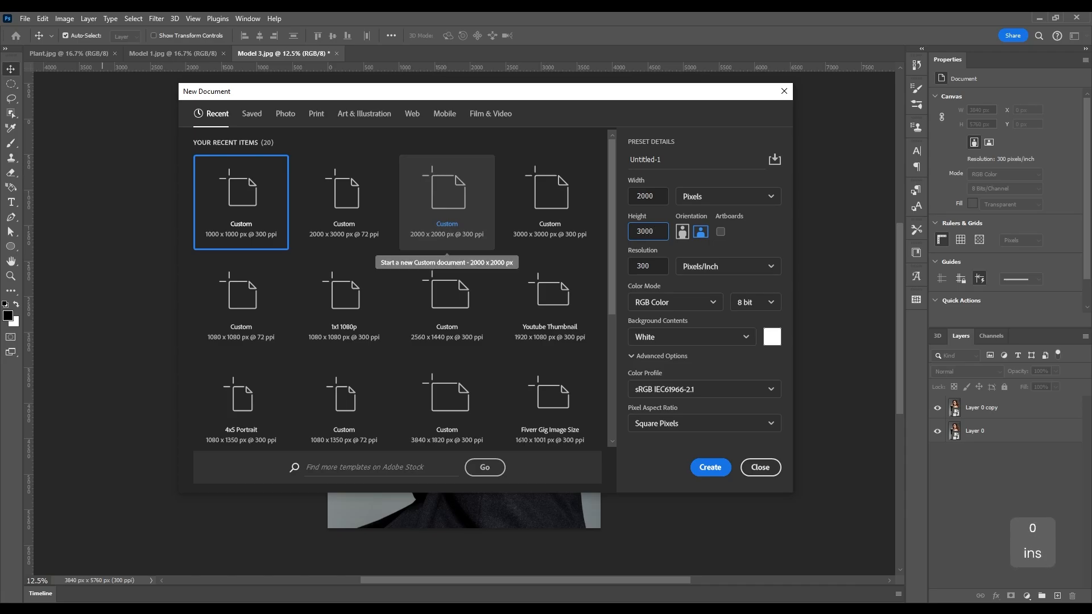
{"action": "key", "text": "Return"}
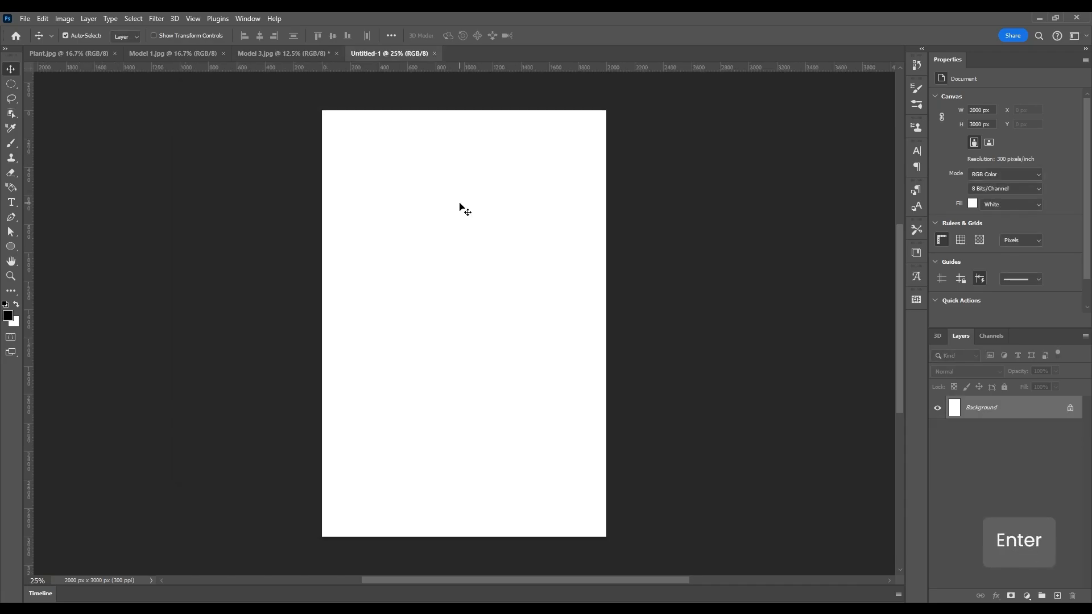
Add a Pattern fill layer using the Gradient Line pattern at 9% scale.
{"action": "left_click", "coordinate": [1026, 596]}
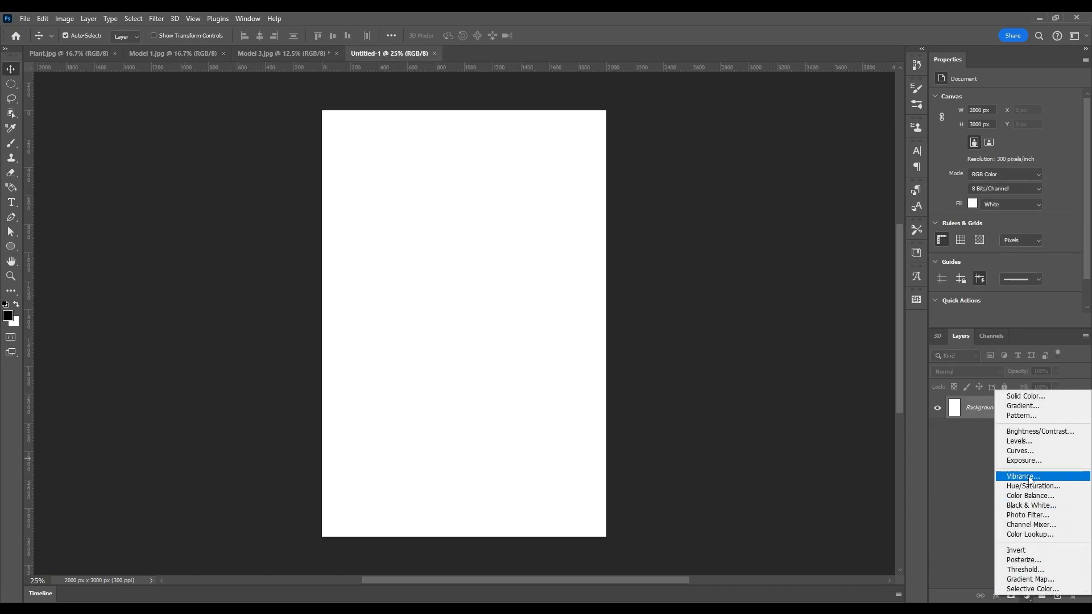
{"action": "left_click", "coordinate": [1022, 416]}
{"action": "left_click", "coordinate": [648, 420]}
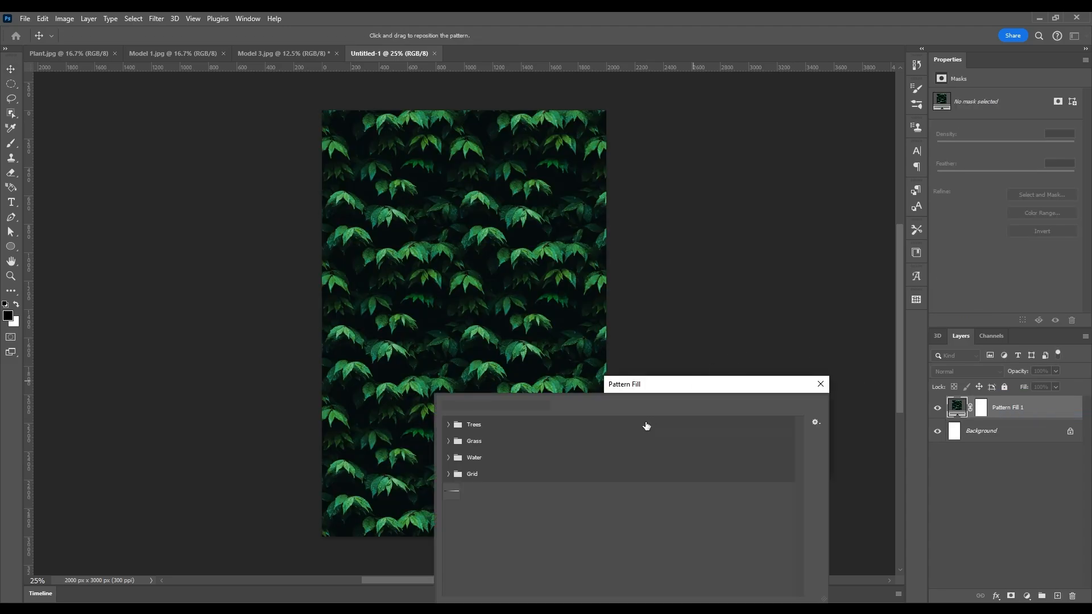
{"action": "left_click", "coordinate": [455, 491]}
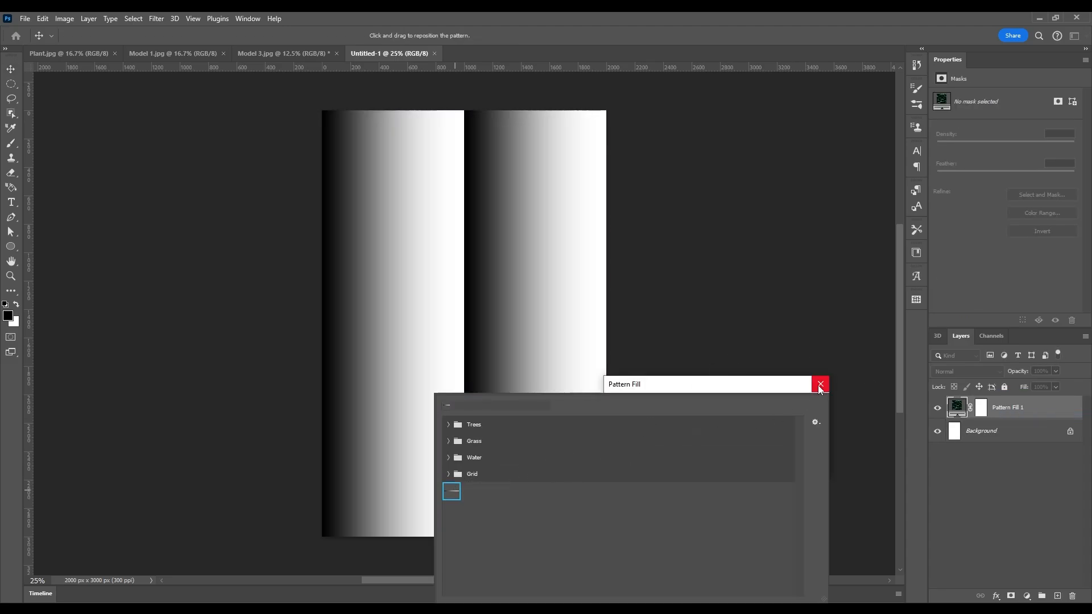
{"action": "left_click", "coordinate": [774, 386]}
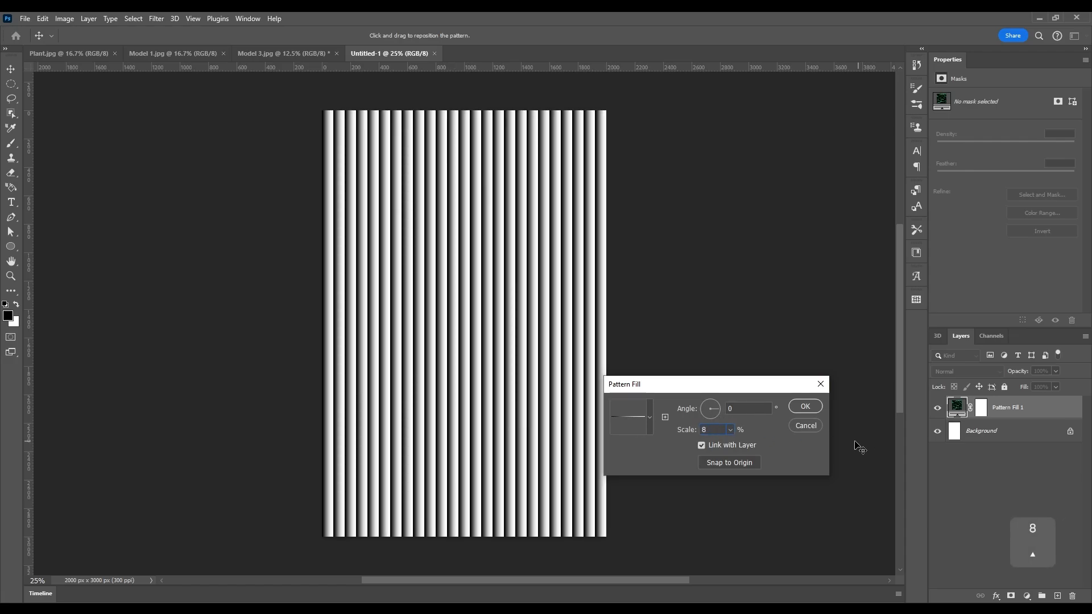
{"action": "key", "text": "Up"}
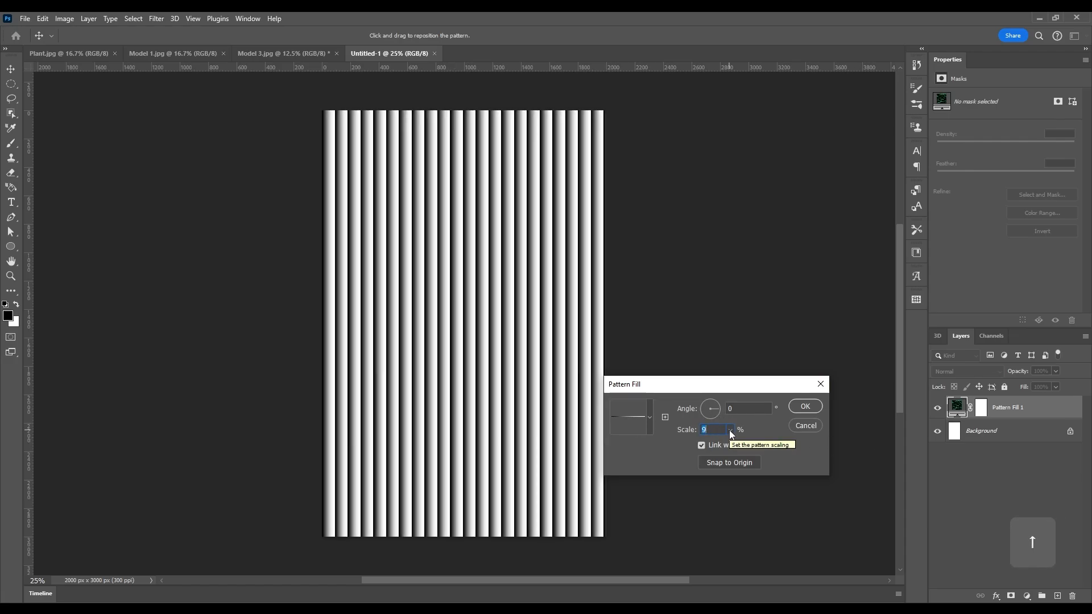
{"action": "key", "text": "Return"}
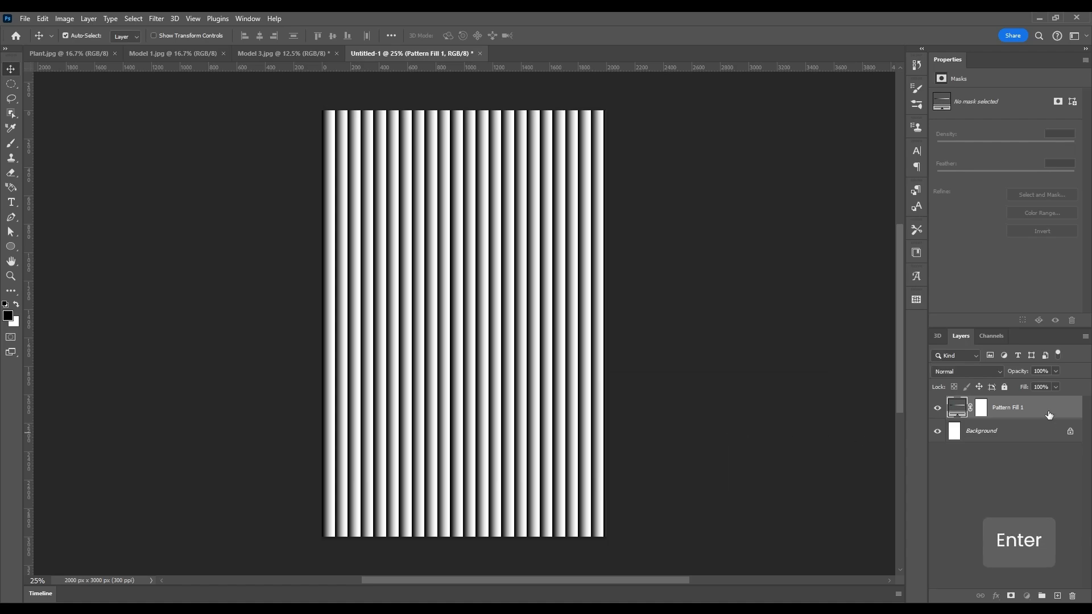
{"action": "left_click", "coordinate": [712, 362]}
Save the stripe document as a PSD file named 'Map 1'.
{"action": "key", "text": "ctrl+s"}
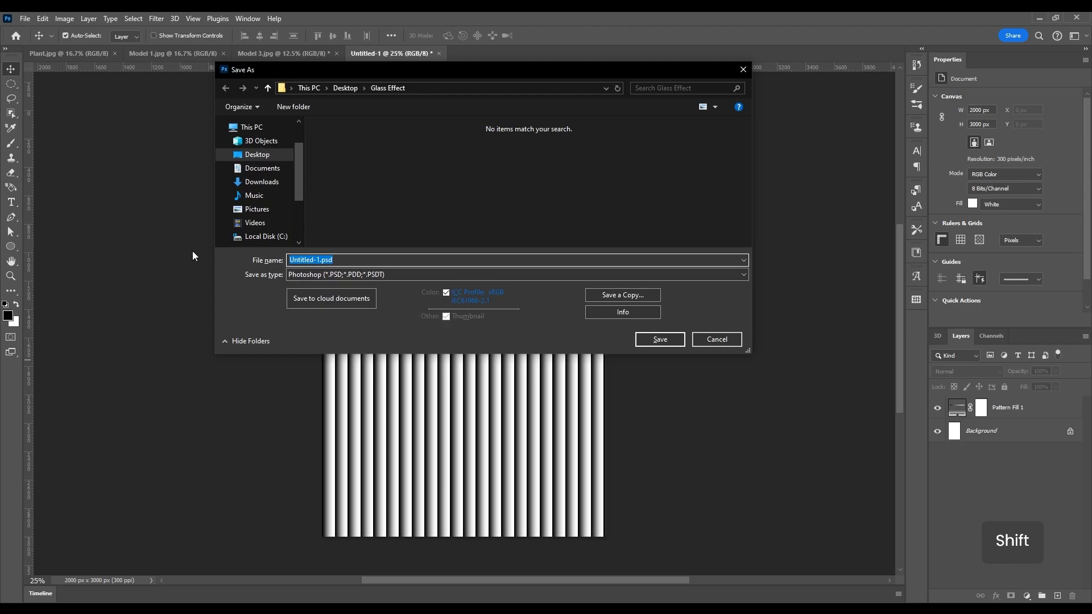
{"action": "type", "text": "Map 1"}
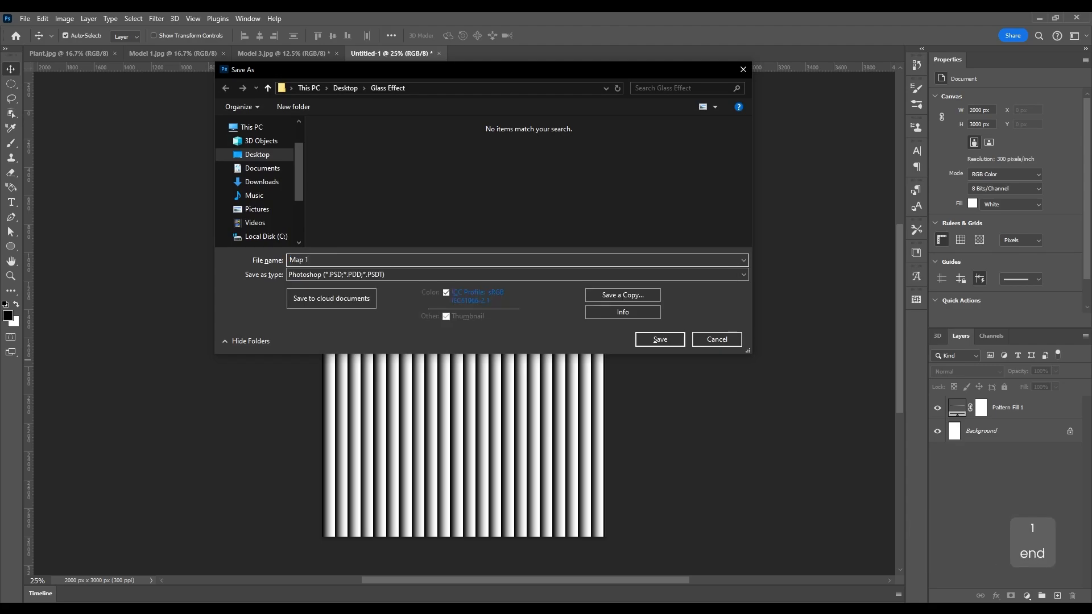
{"action": "key", "text": "Return"}
{"action": "key", "text": "Return"}
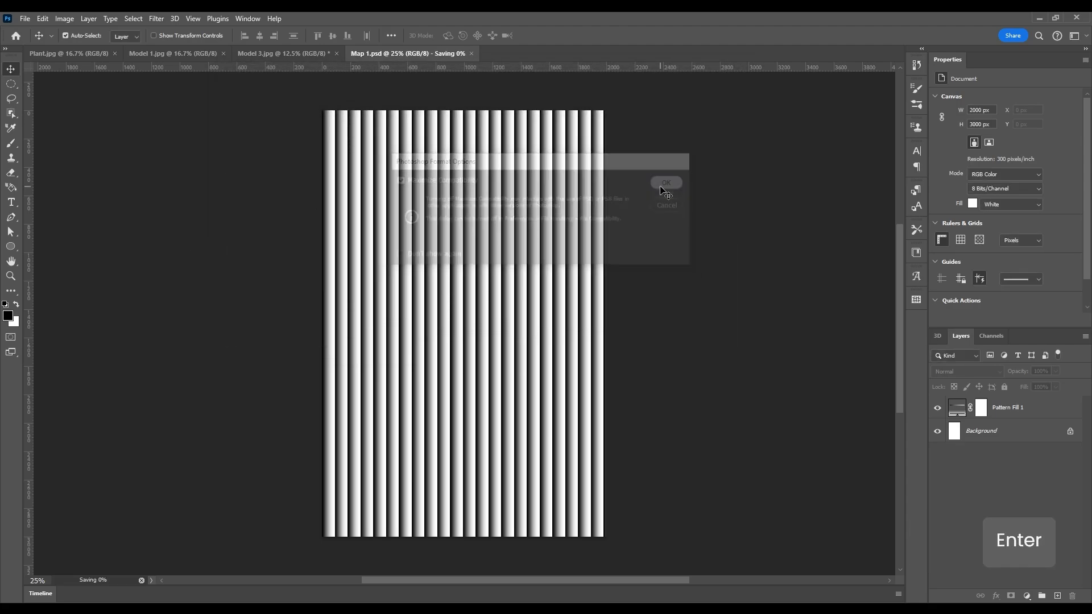
On Model 3, select Layer 0 copy and open the Filter Gallery.
{"action": "left_click", "coordinate": [261, 55]}
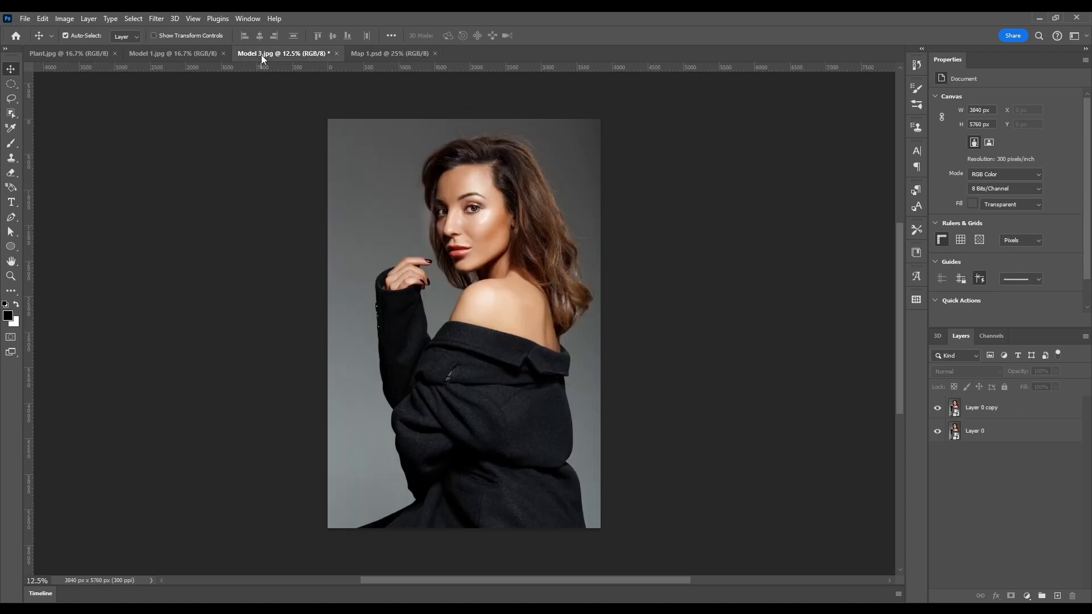
{"action": "left_click", "coordinate": [406, 219]}
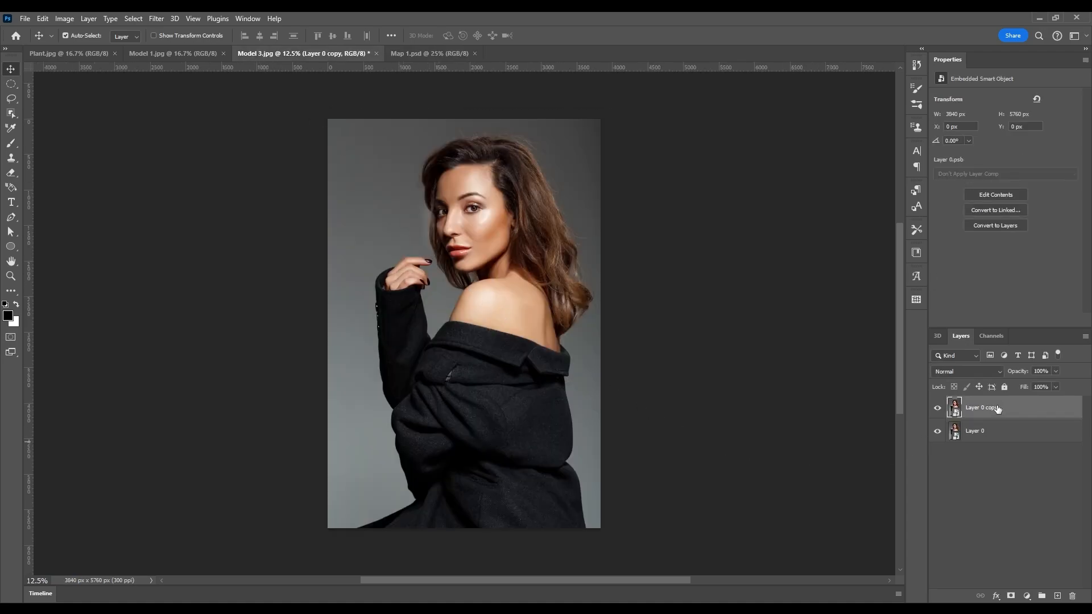
{"action": "left_click", "coordinate": [191, 18]}
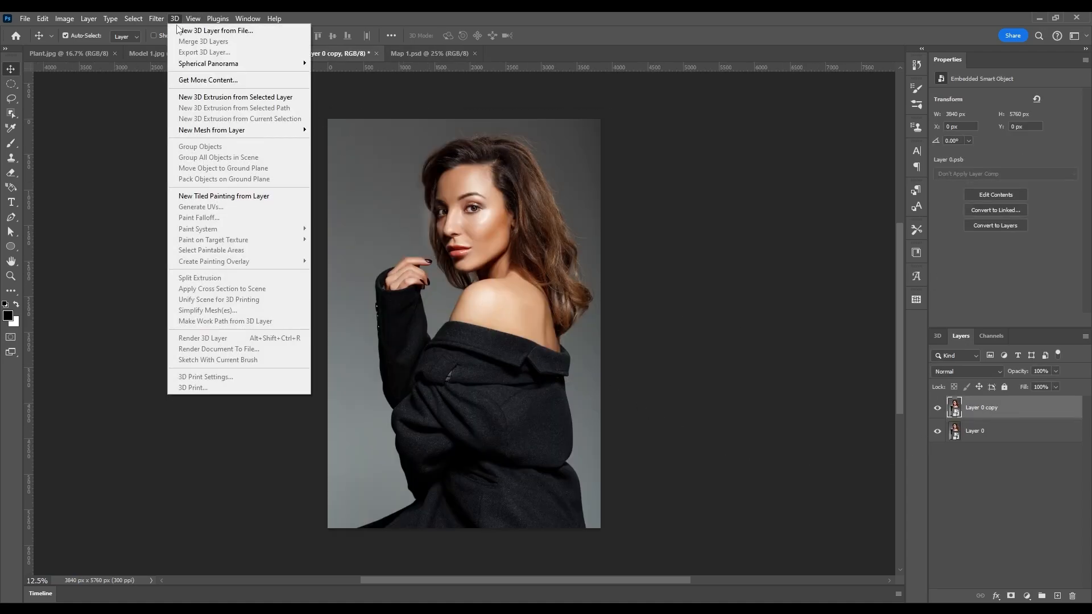
{"action": "mouse_move", "coordinate": [155, 18]}
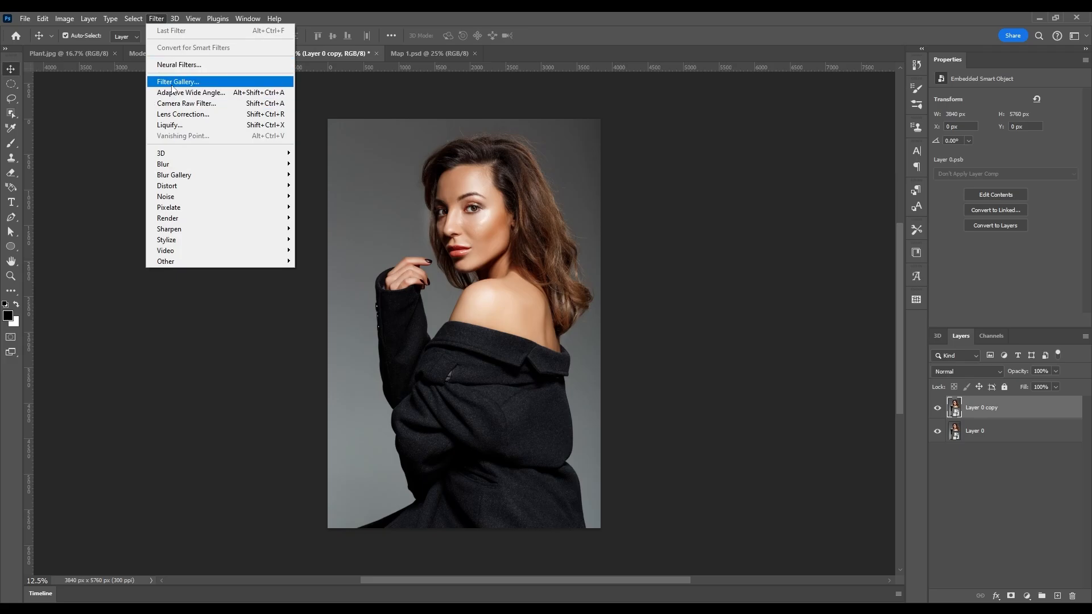
{"action": "left_click", "coordinate": [188, 82]}
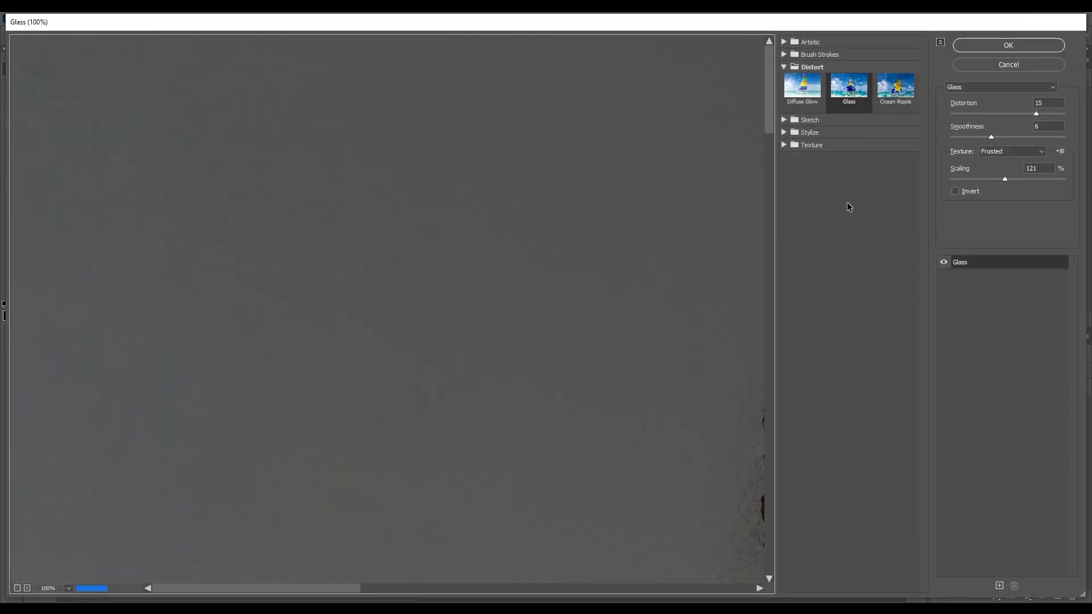
Choose Distort > Glass with the Frosted texture, previewing at 50% zoom.
{"action": "left_click", "coordinate": [784, 67]}
{"action": "left_click", "coordinate": [794, 67]}
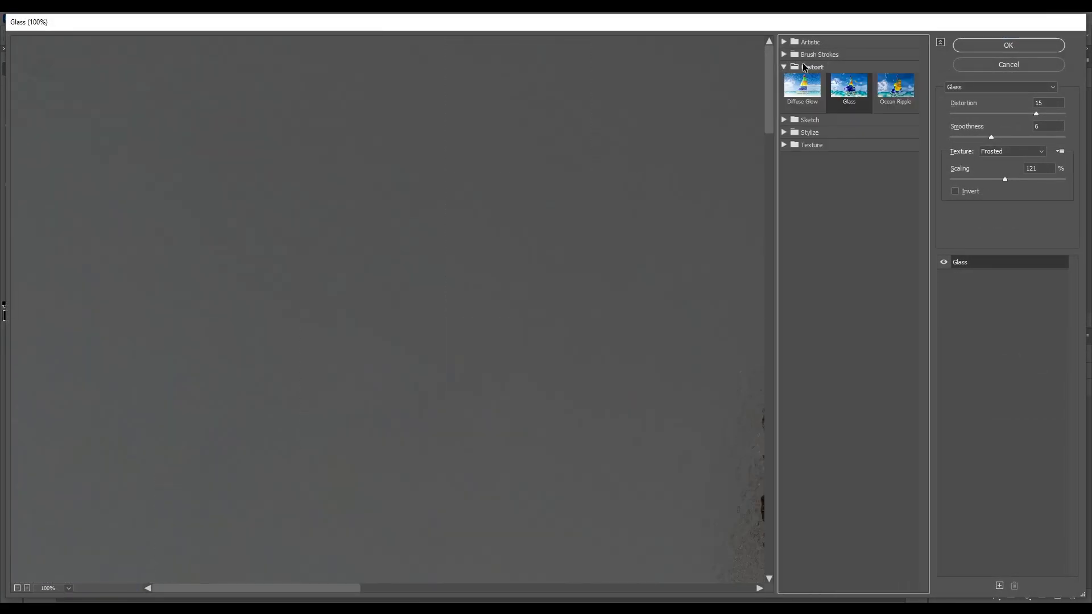
{"action": "left_click", "coordinate": [806, 68]}
{"action": "left_click", "coordinate": [806, 68]}
{"action": "right_click", "coordinate": [640, 223]}
{"action": "left_click", "coordinate": [660, 150]}
{"action": "right_click", "coordinate": [413, 136]}
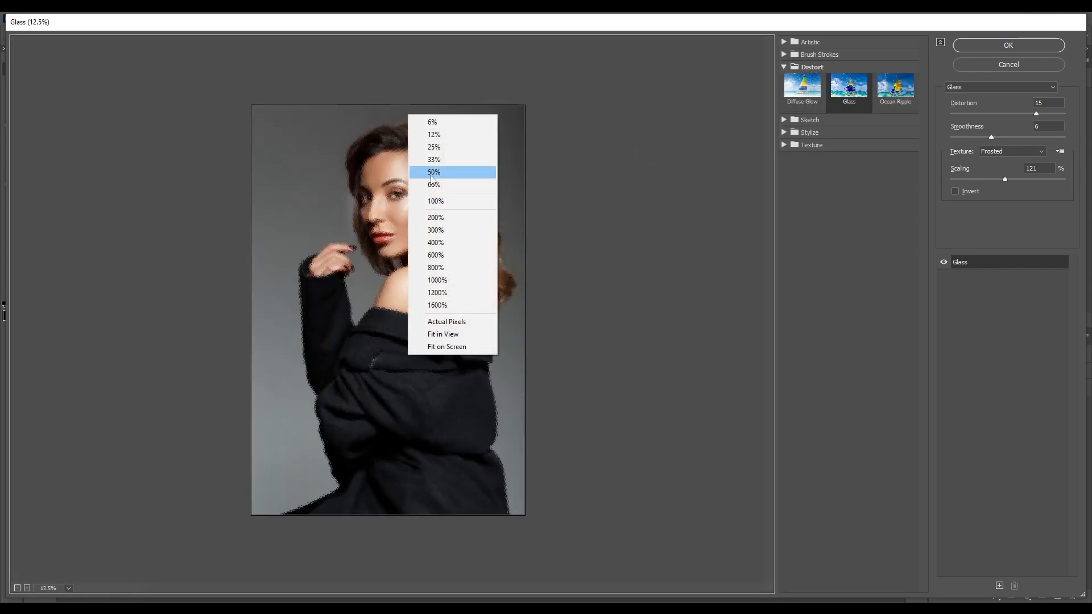
{"action": "left_click", "coordinate": [432, 173]}
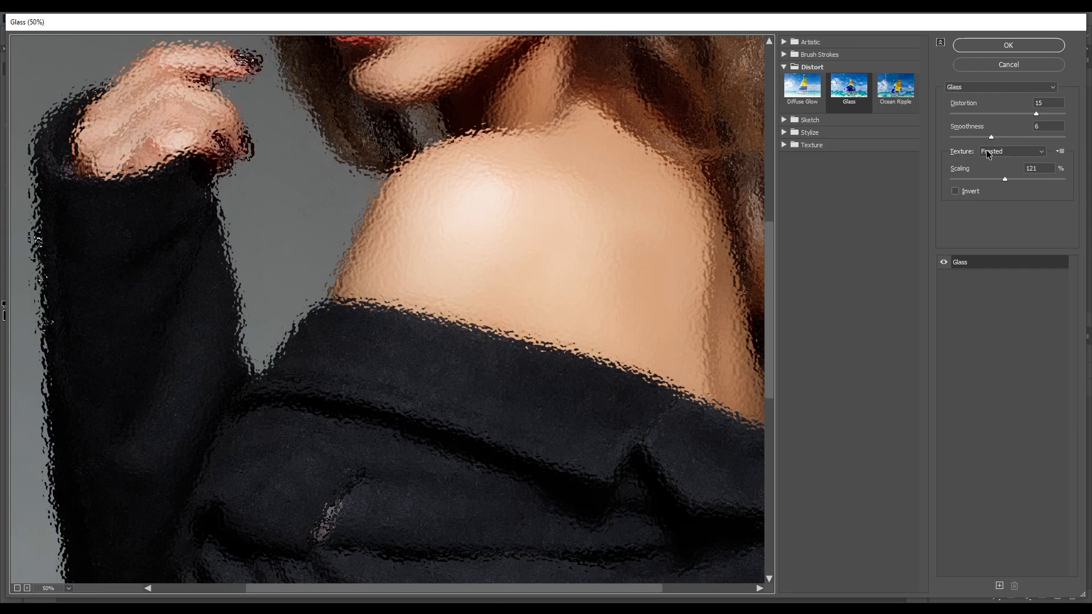
{"action": "left_click", "coordinate": [986, 152]}
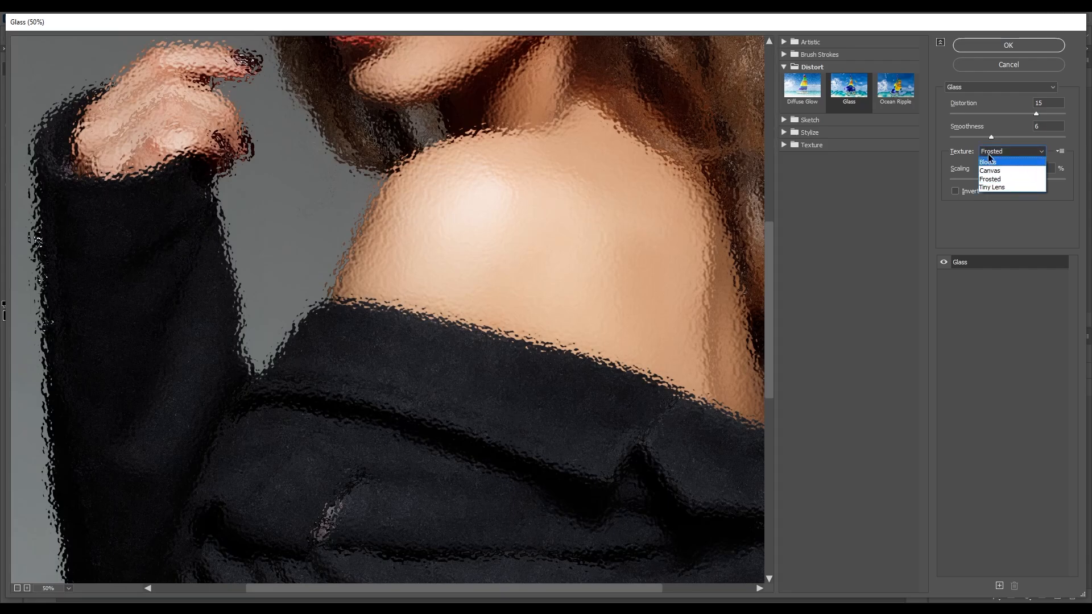
{"action": "left_click", "coordinate": [998, 213]}
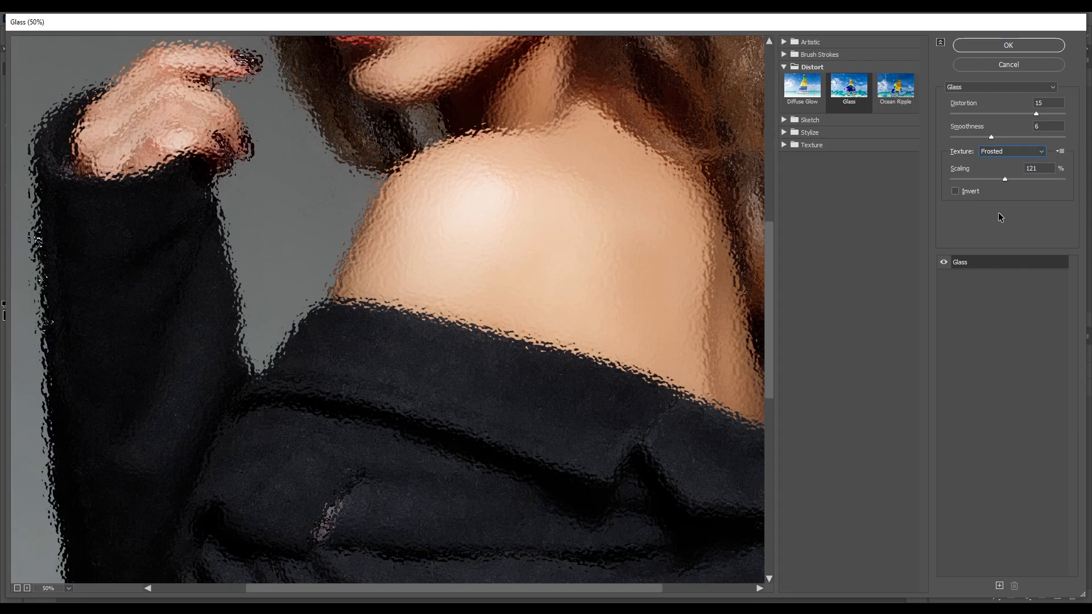
Load Map 1.psd as the Glass texture and view the preview at 25%.
{"action": "left_click", "coordinate": [1059, 152]}
{"action": "left_click", "coordinate": [1047, 164]}
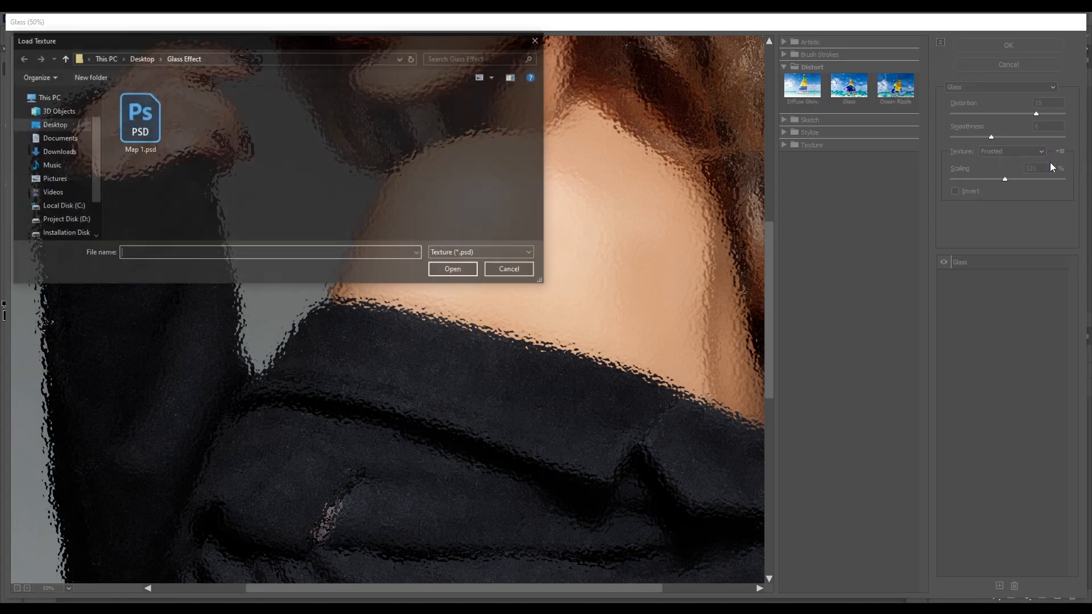
{"action": "left_click", "coordinate": [138, 137]}
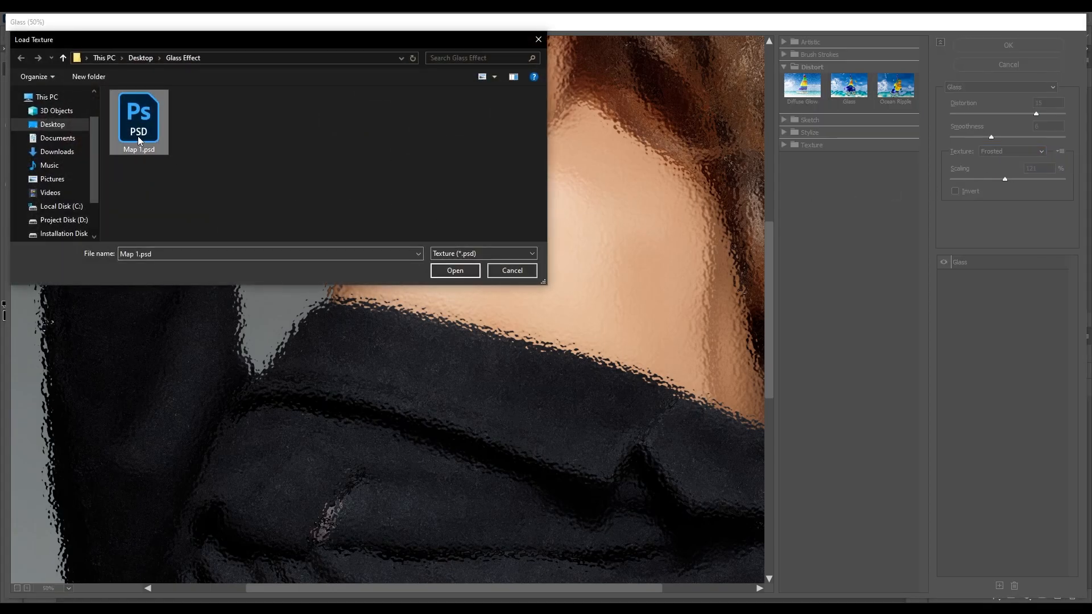
{"action": "left_click", "coordinate": [452, 271]}
{"action": "right_click", "coordinate": [449, 250]}
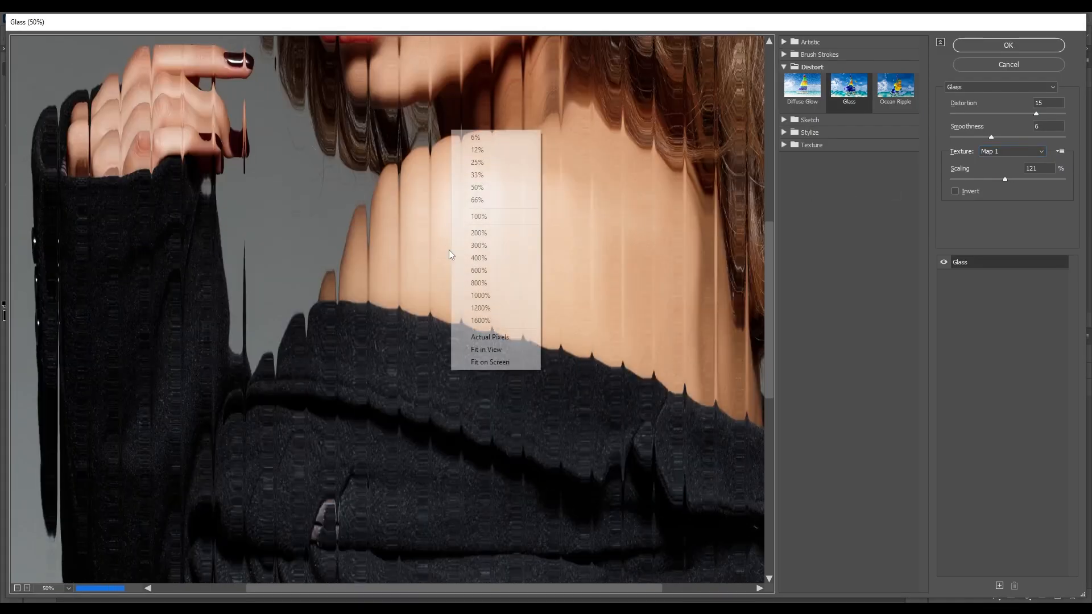
{"action": "left_click", "coordinate": [475, 162]}
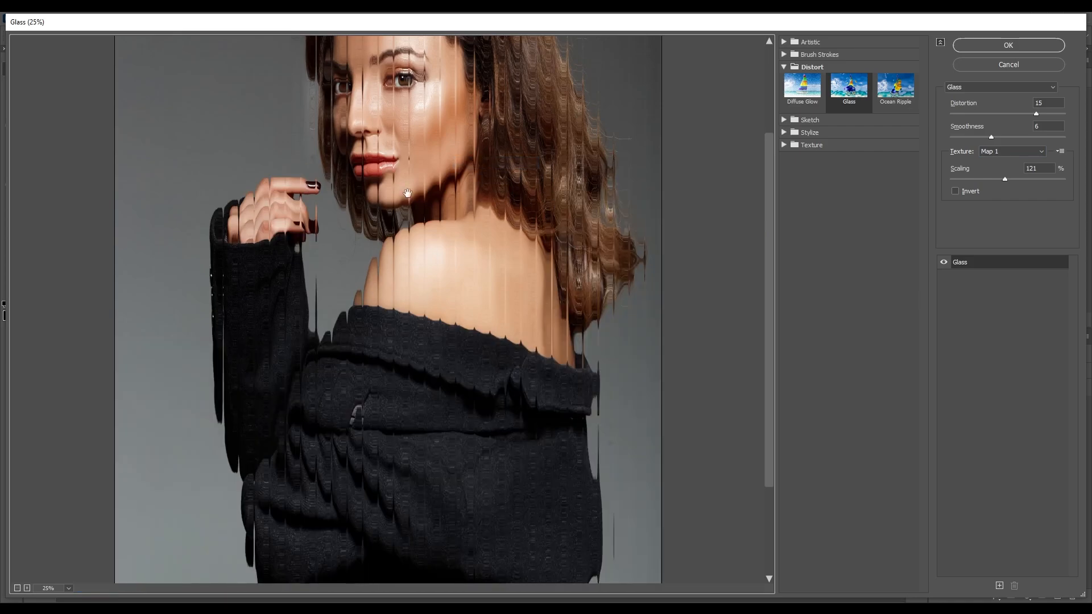
{"action": "left_click_drag", "start_coordinate": [407, 193], "coordinate": [404, 284]}
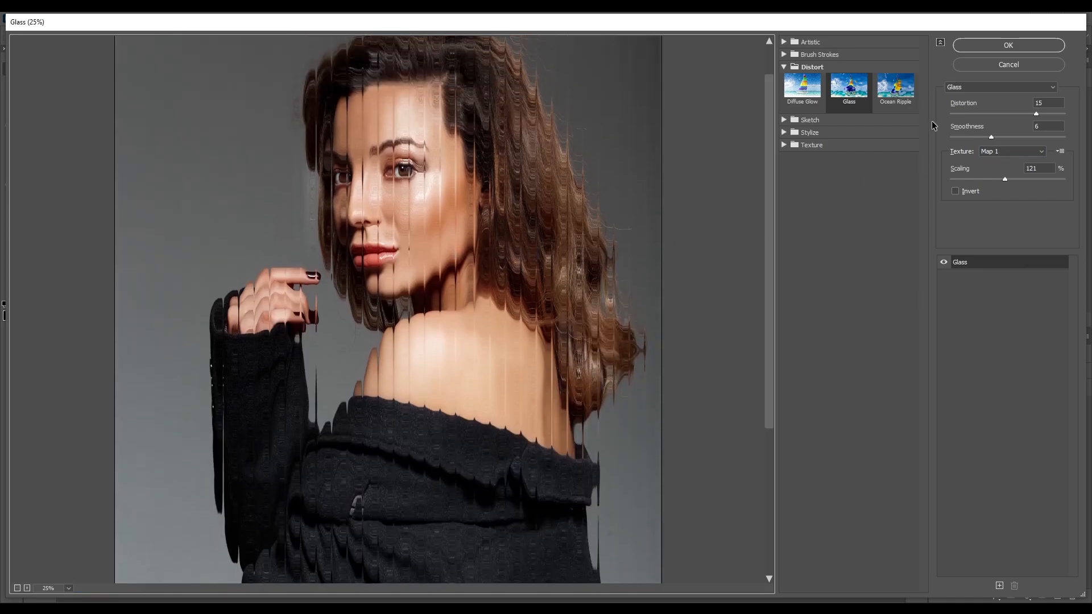
Set Glass Distortion to 18 and Smoothness to 14, then apply the filter.
{"action": "left_click_drag", "start_coordinate": [970, 109], "coordinate": [978, 112]}
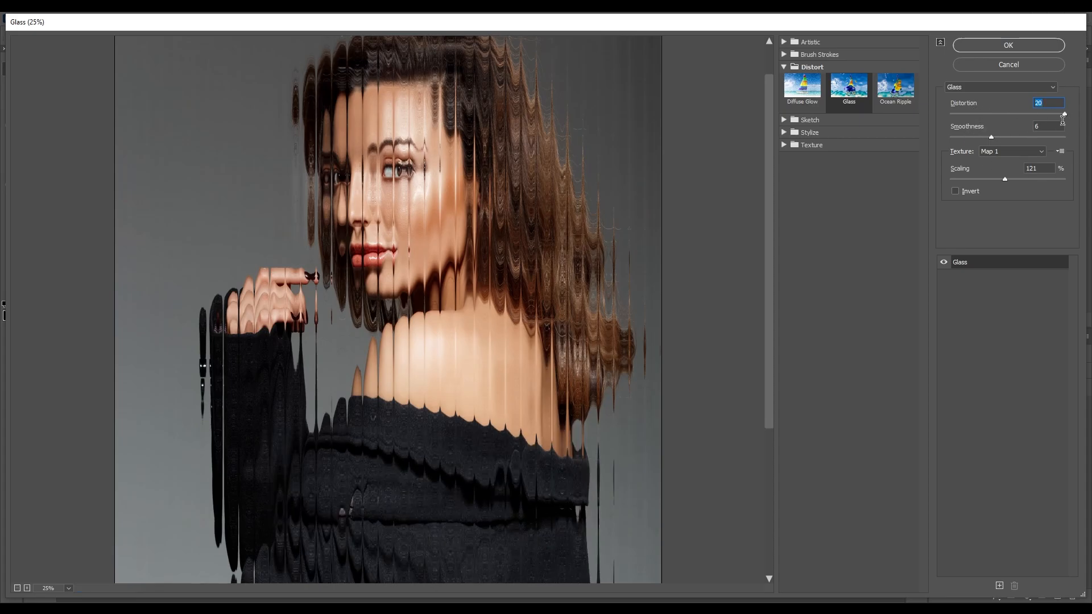
{"action": "left_click_drag", "start_coordinate": [1066, 117], "coordinate": [1054, 116]}
{"action": "left_click_drag", "start_coordinate": [967, 127], "coordinate": [975, 130]}
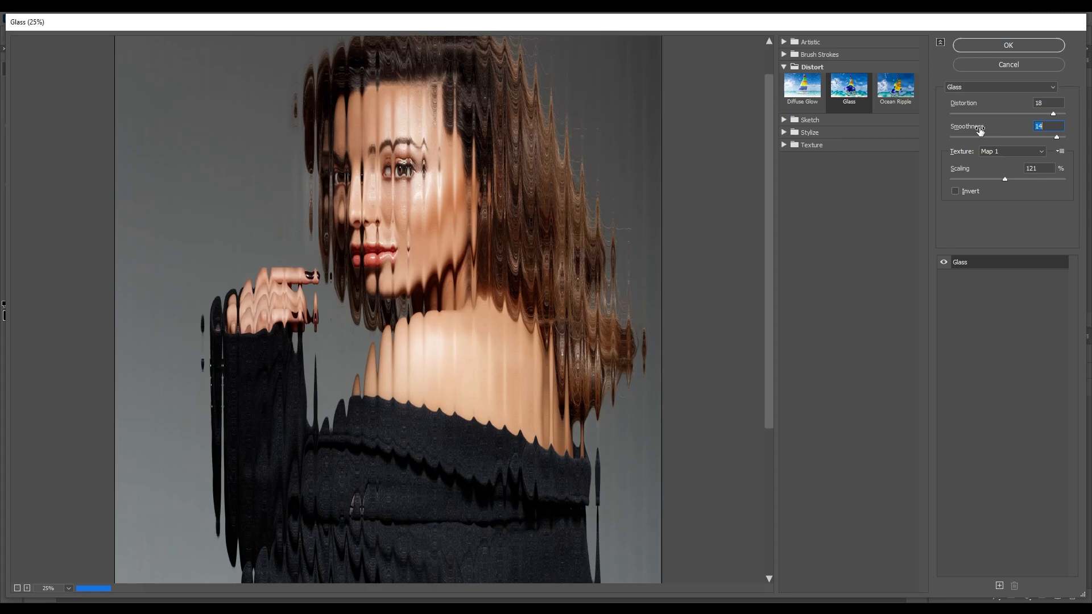
{"action": "left_click", "coordinate": [1004, 48]}
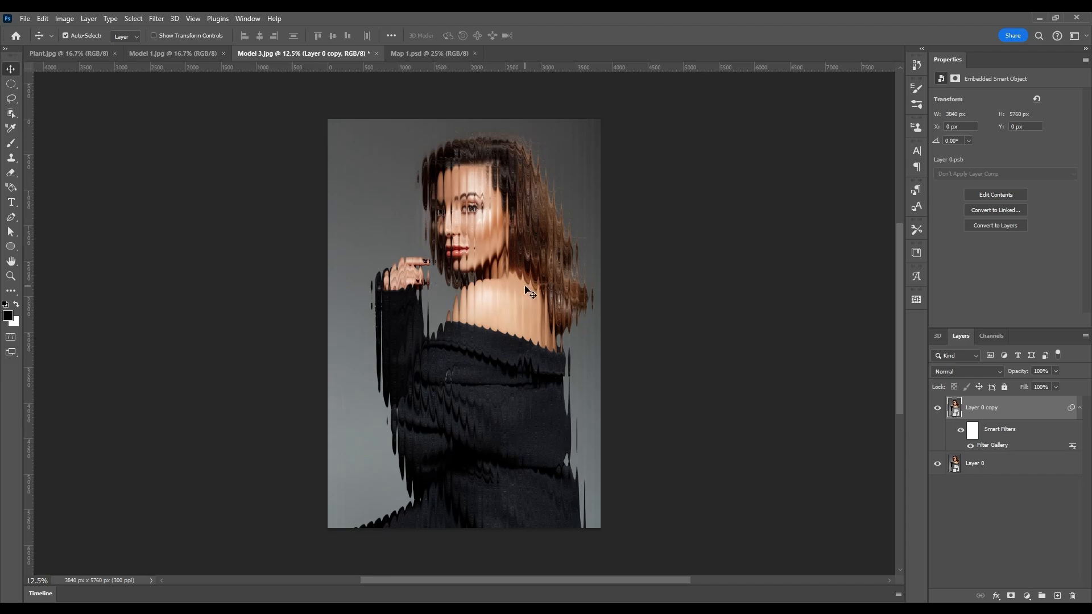
Draw circle Ellipse 1, place it below Layer 0 copy, and clip the copy to it.
{"action": "left_click", "coordinate": [7, 249]}
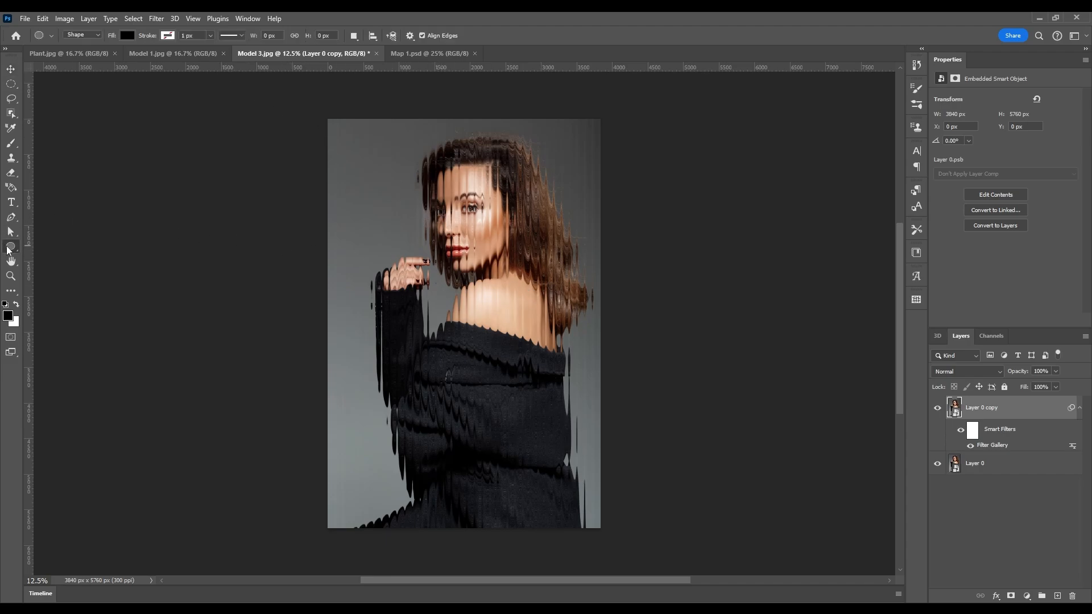
{"action": "left_click_drag", "start_coordinate": [388, 165], "coordinate": [551, 395]}
{"action": "left_click_drag", "start_coordinate": [1052, 414], "coordinate": [1048, 469]}
{"action": "left_click", "coordinate": [986, 410]}
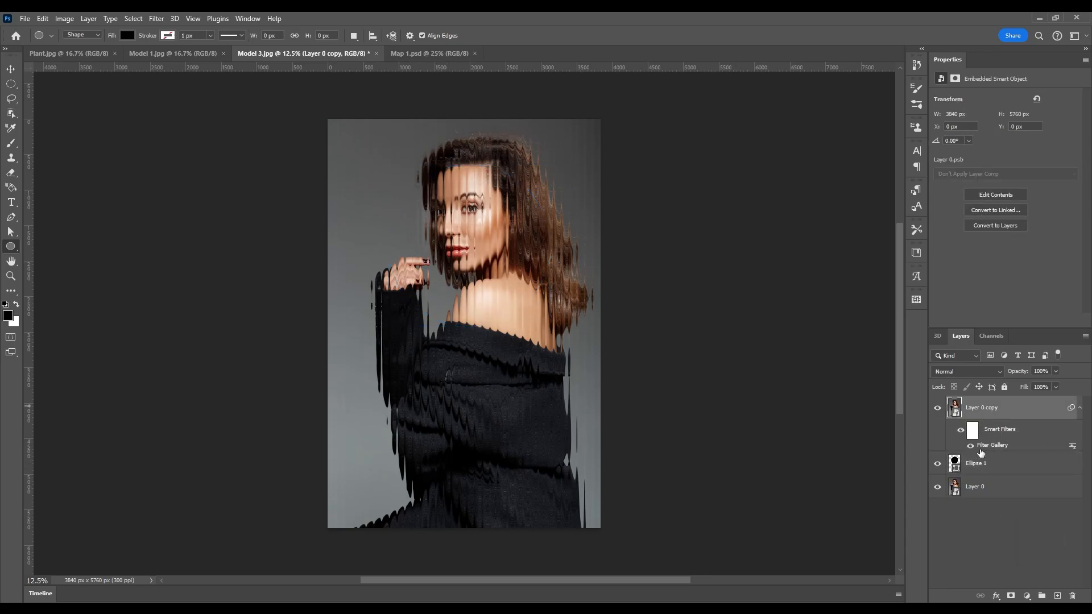
{"action": "left_click", "coordinate": [1021, 391]}
{"action": "right_click", "coordinate": [1016, 432]}
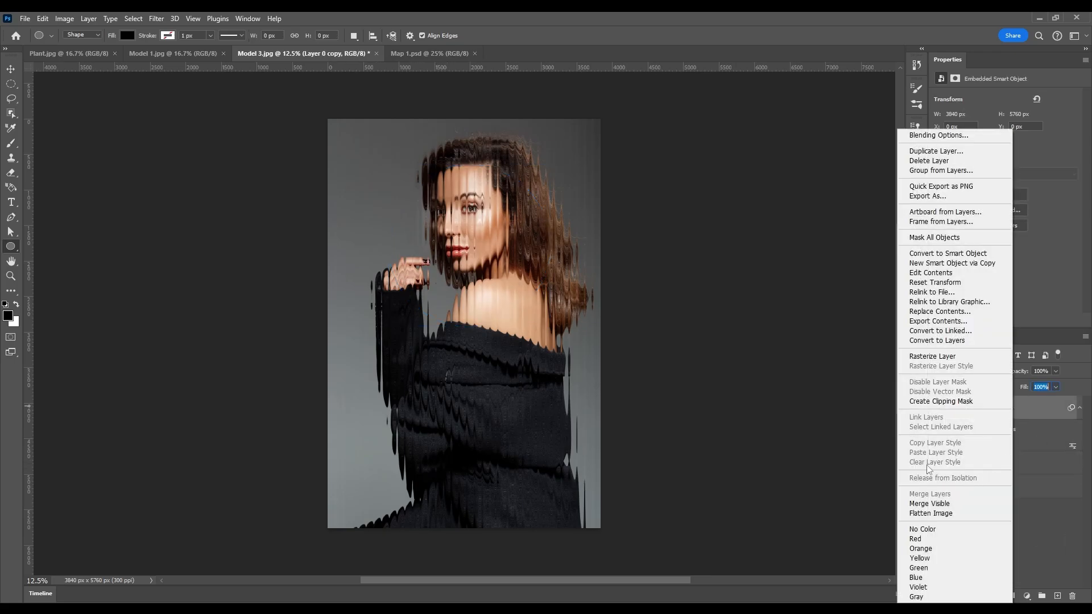
{"action": "left_click", "coordinate": [939, 402]}
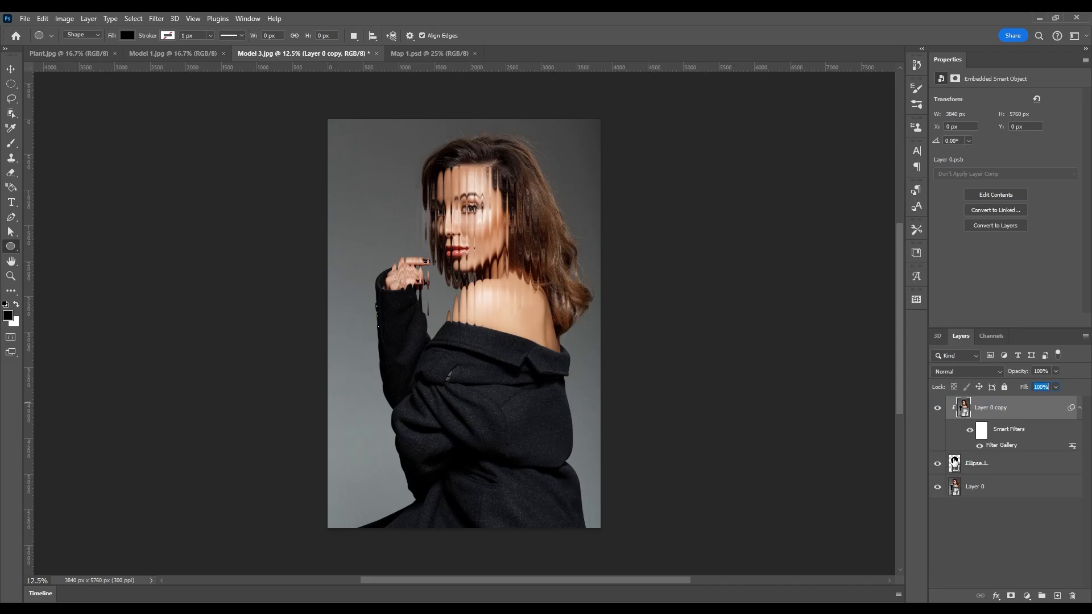
Reposition the circle over the face and raised hand, then select the original Layer 0.
{"action": "left_click", "coordinate": [954, 463]}
{"action": "key", "text": "ctrl+t"}
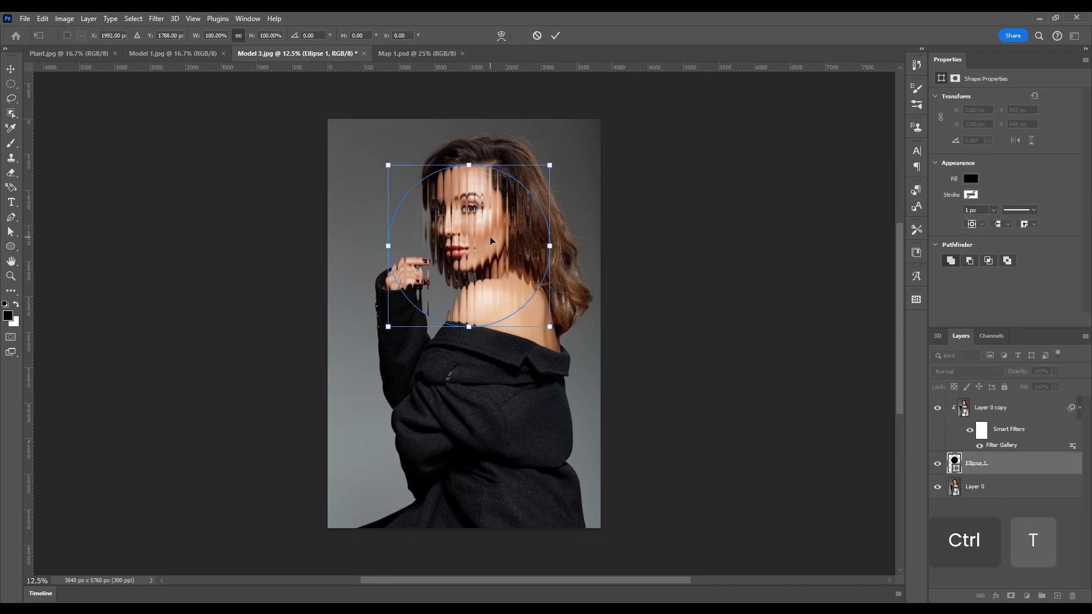
{"action": "left_click_drag", "start_coordinate": [490, 236], "coordinate": [421, 282]}
{"action": "key", "text": "Return"}
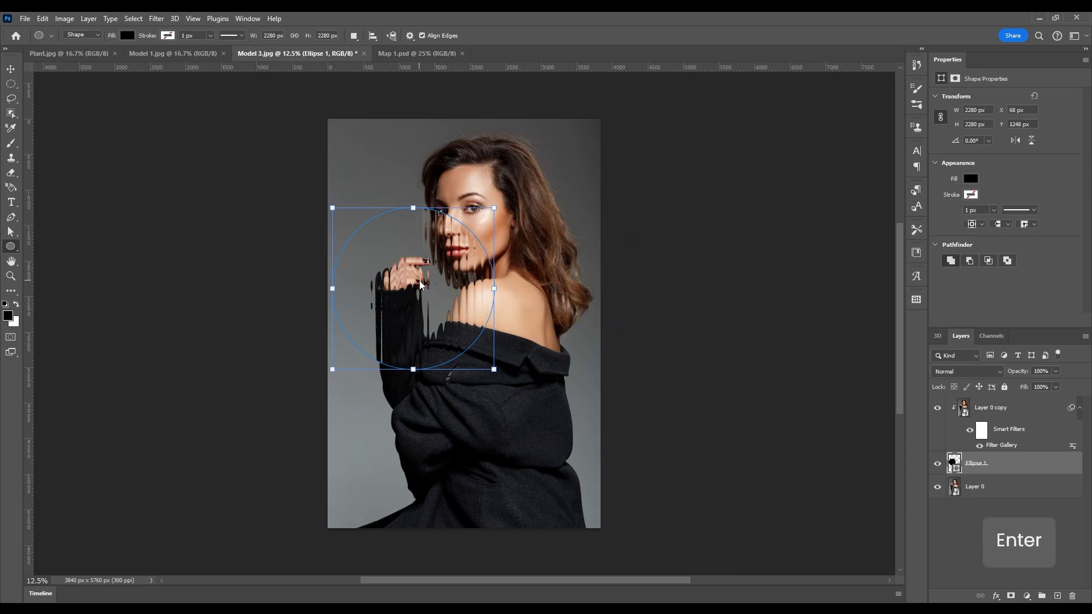
{"action": "left_click", "coordinate": [540, 259]}
{"action": "left_click", "coordinate": [568, 238]}
{"action": "left_click", "coordinate": [10, 67]}
{"action": "left_click", "coordinate": [595, 268]}
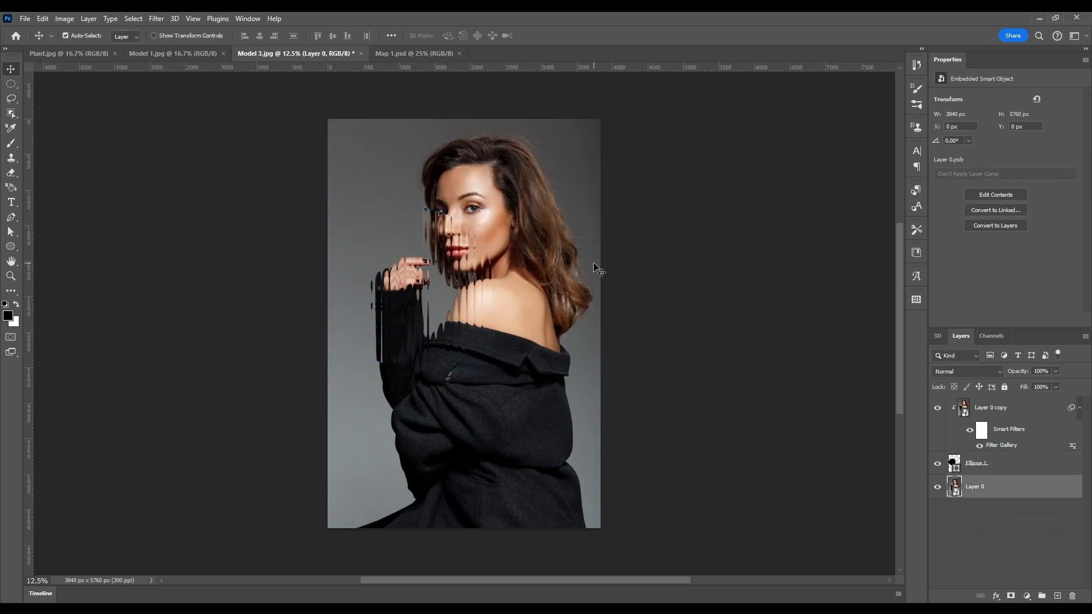
On Model 1, convert the Background to a smart object and duplicate it.
{"action": "left_click", "coordinate": [183, 54]}
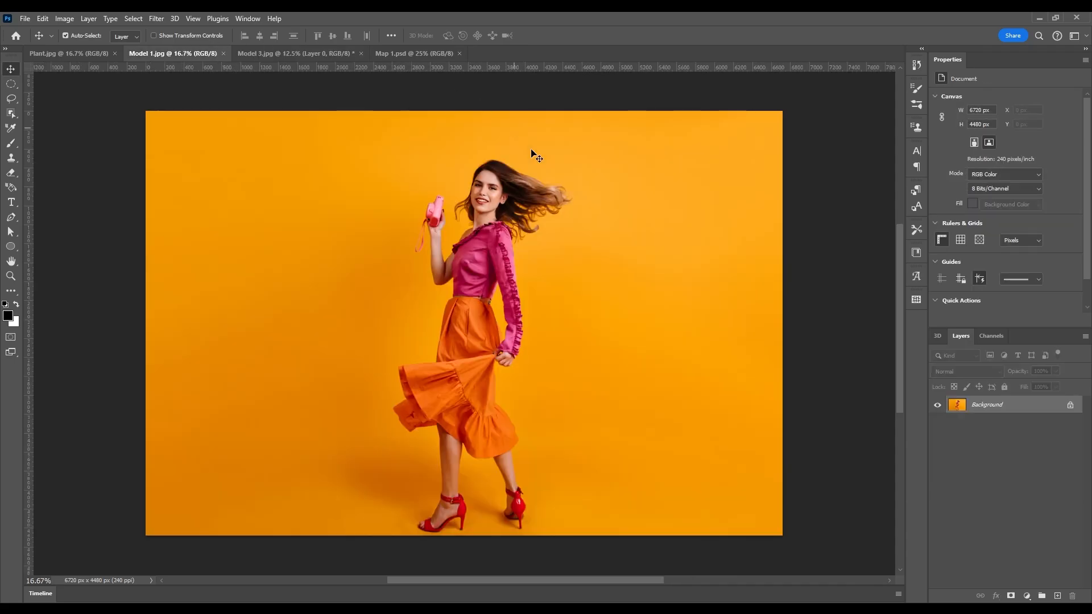
{"action": "right_click", "coordinate": [1030, 407]}
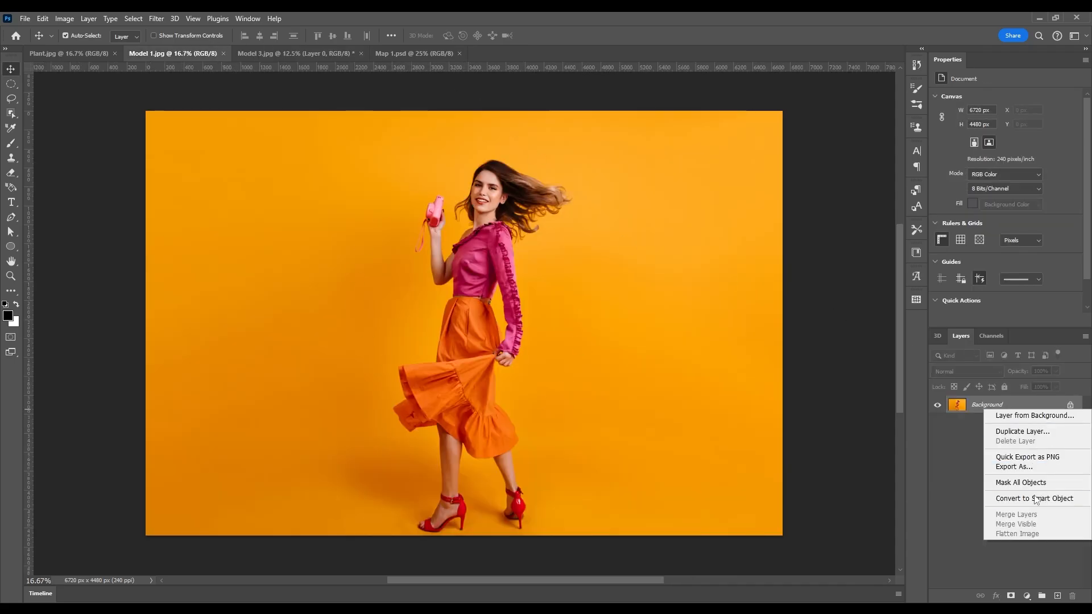
{"action": "left_click", "coordinate": [1007, 500]}
{"action": "key", "text": "ctrl+j"}
In Map 1, duplicate Pattern Fill 1, set the copy's angle to -90°, and convert it to a smart object.
{"action": "left_click", "coordinate": [453, 57]}
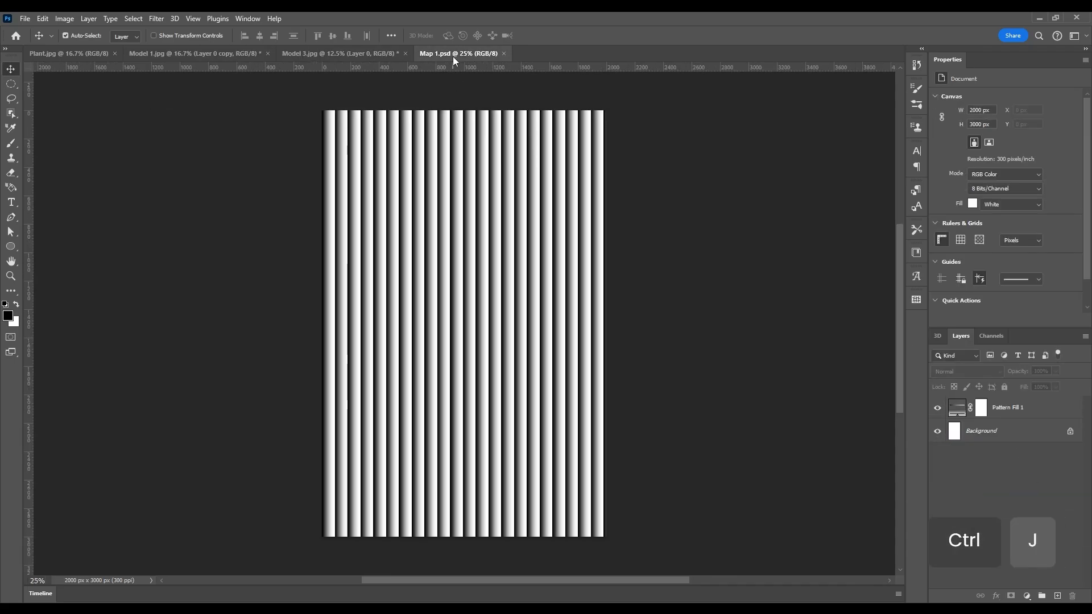
{"action": "left_click", "coordinate": [995, 414]}
{"action": "key", "text": "ctrl+j"}
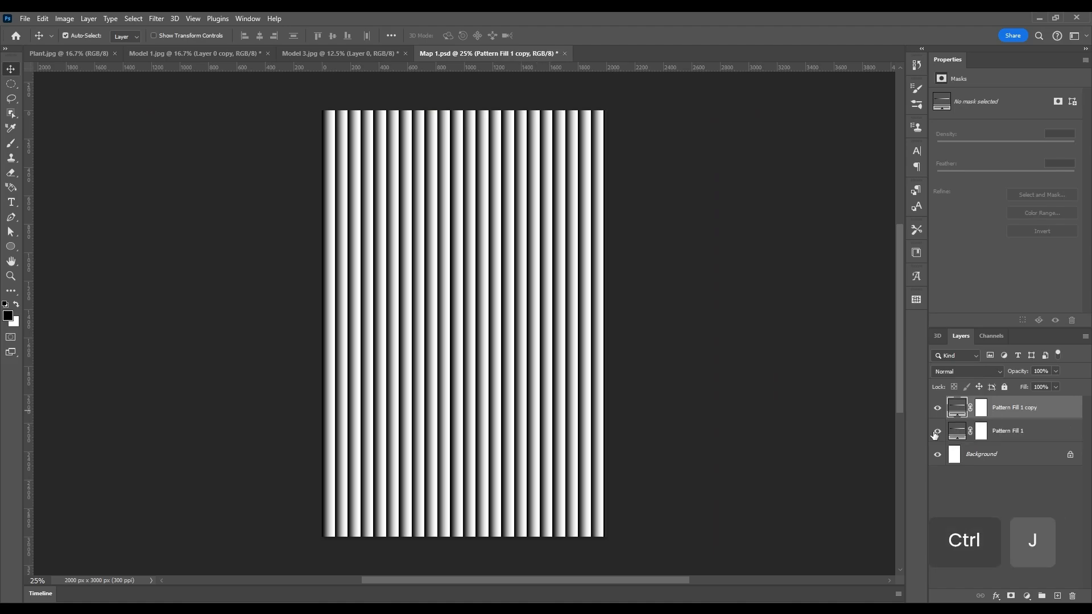
{"action": "double_click", "coordinate": [955, 407]}
{"action": "type", "text": "90"}
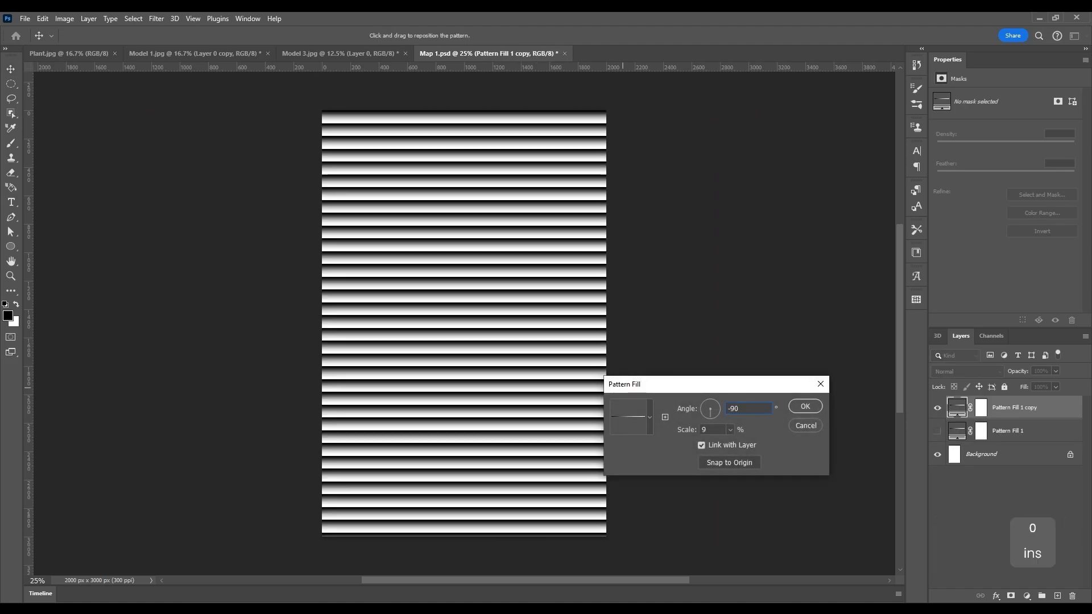
{"action": "key", "text": "Return"}
{"action": "right_click", "coordinate": [1047, 413]}
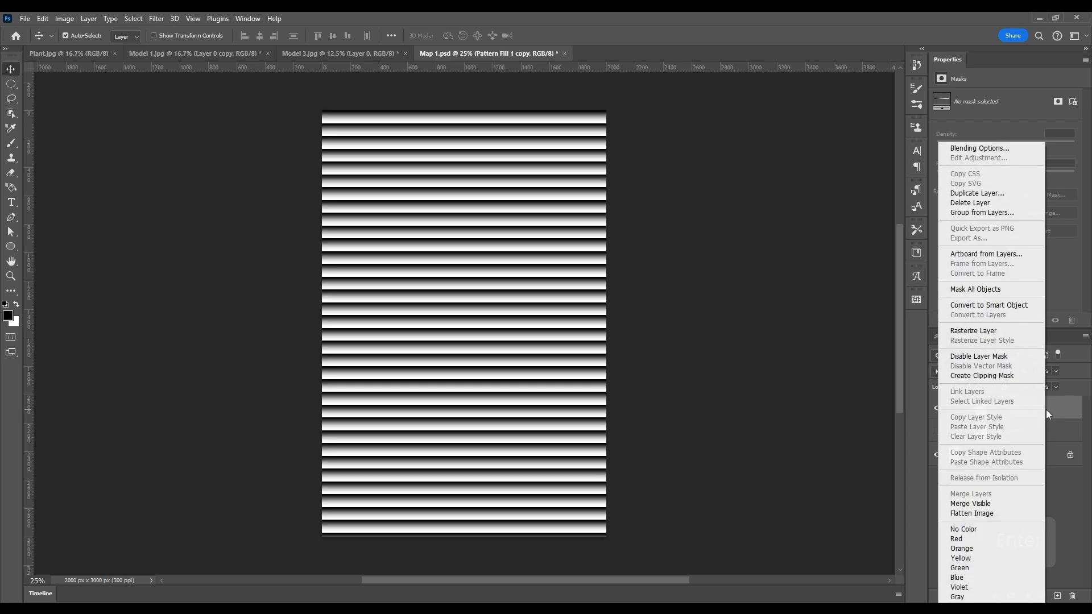
{"action": "left_click", "coordinate": [975, 308]}
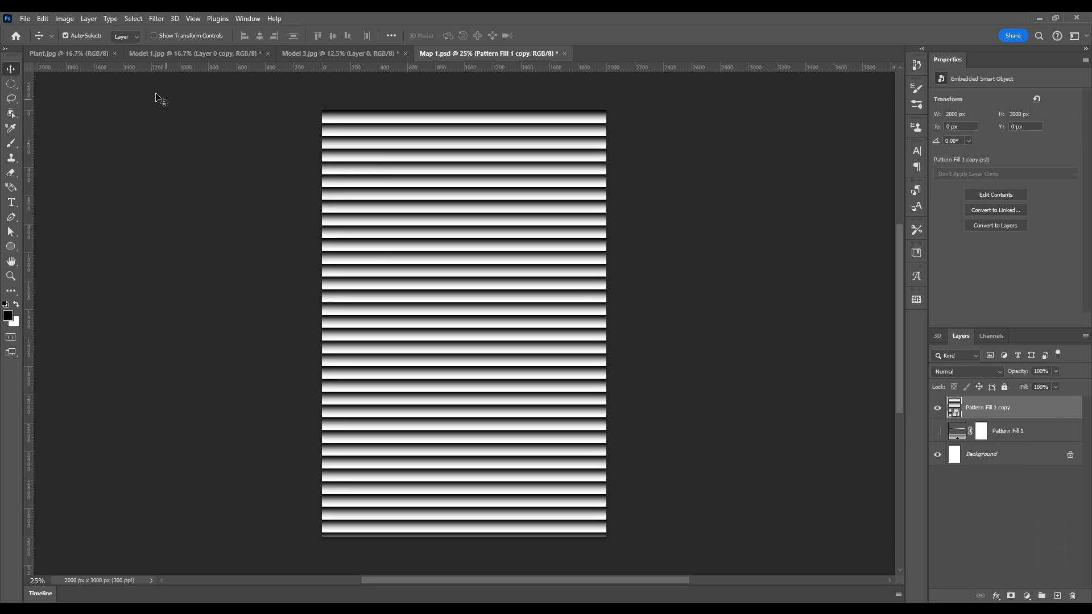
{"action": "left_click", "coordinate": [156, 19]}
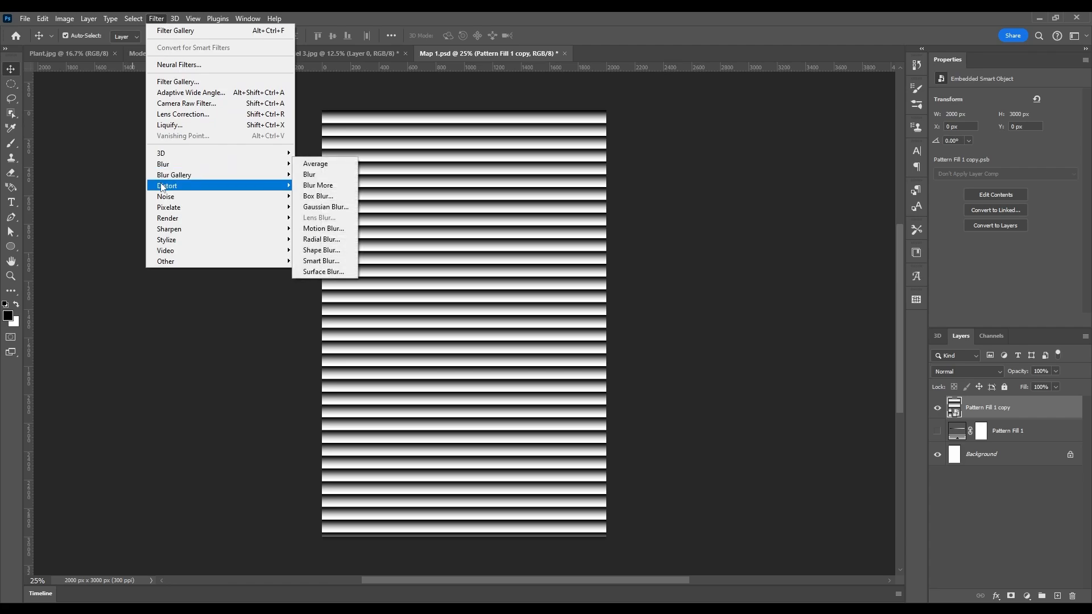
Apply and refine a Wave filter with a shorter maximum wavelength on the stripes.
{"action": "mouse_move", "coordinate": [216, 188]}
{"action": "left_click", "coordinate": [320, 261]}
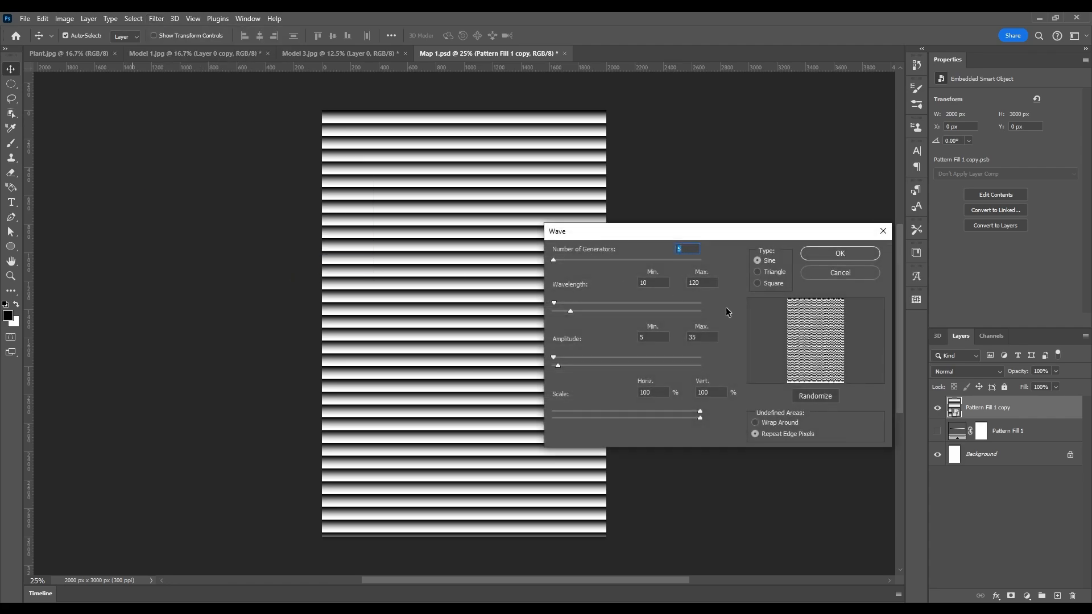
{"action": "left_click_drag", "start_coordinate": [571, 312], "coordinate": [565, 311]}
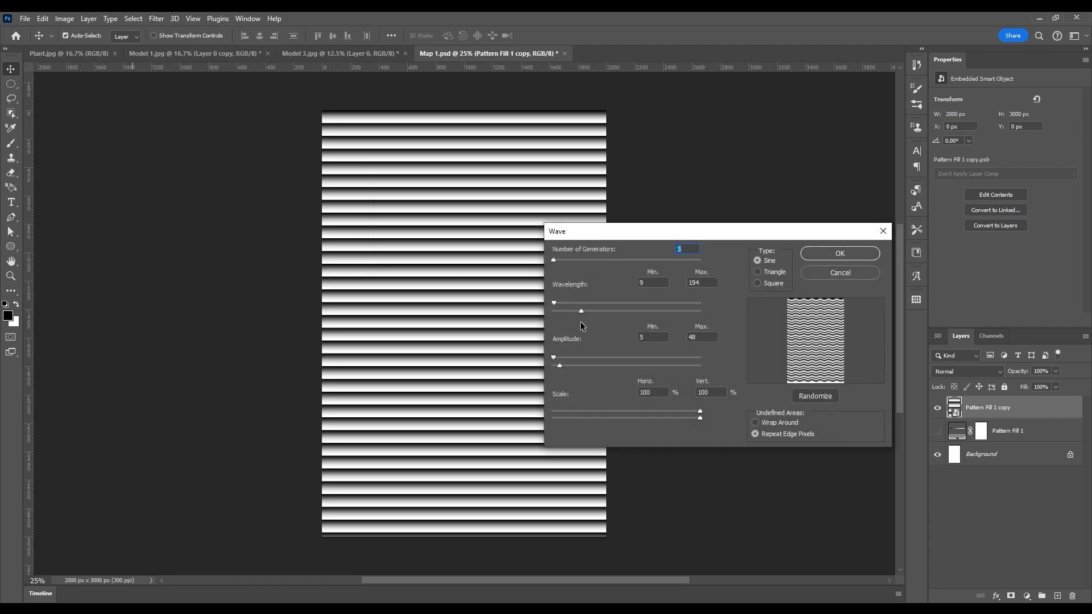
{"action": "left_click", "coordinate": [822, 253]}
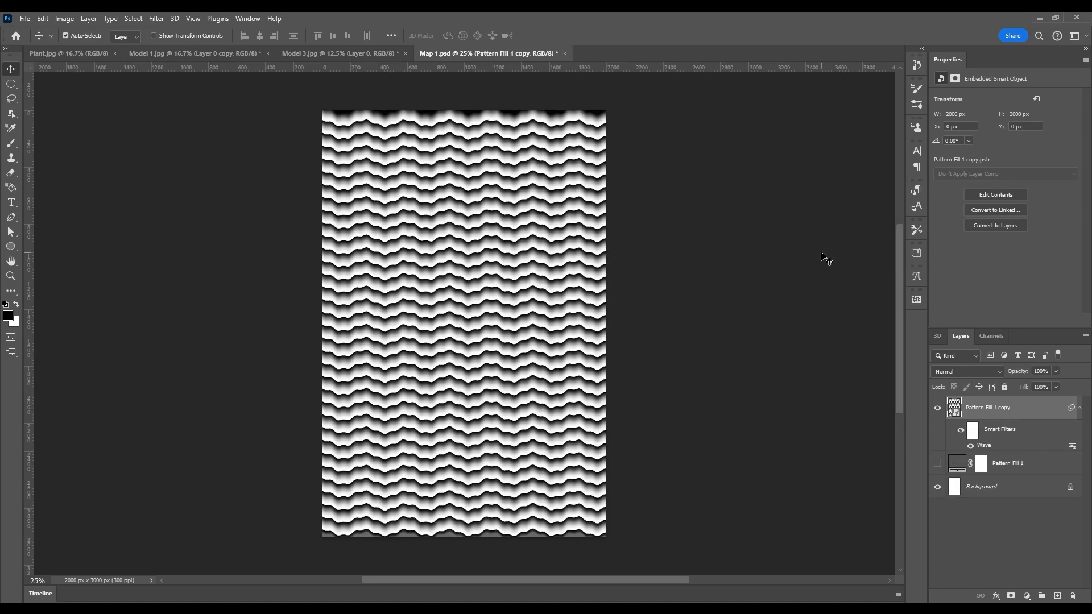
{"action": "double_click", "coordinate": [980, 447]}
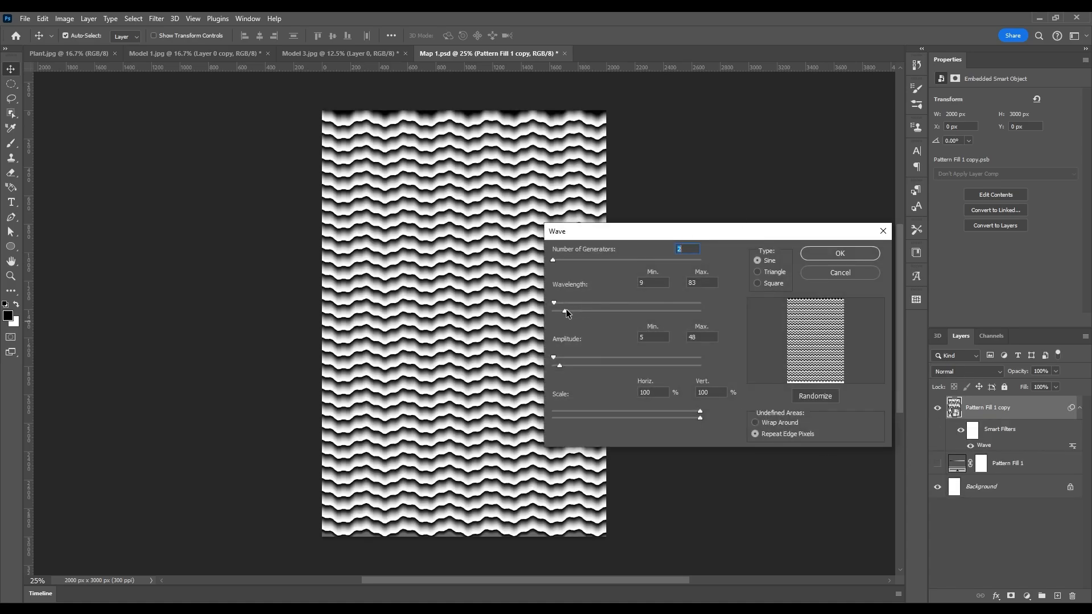
{"action": "left_click", "coordinate": [842, 254]}
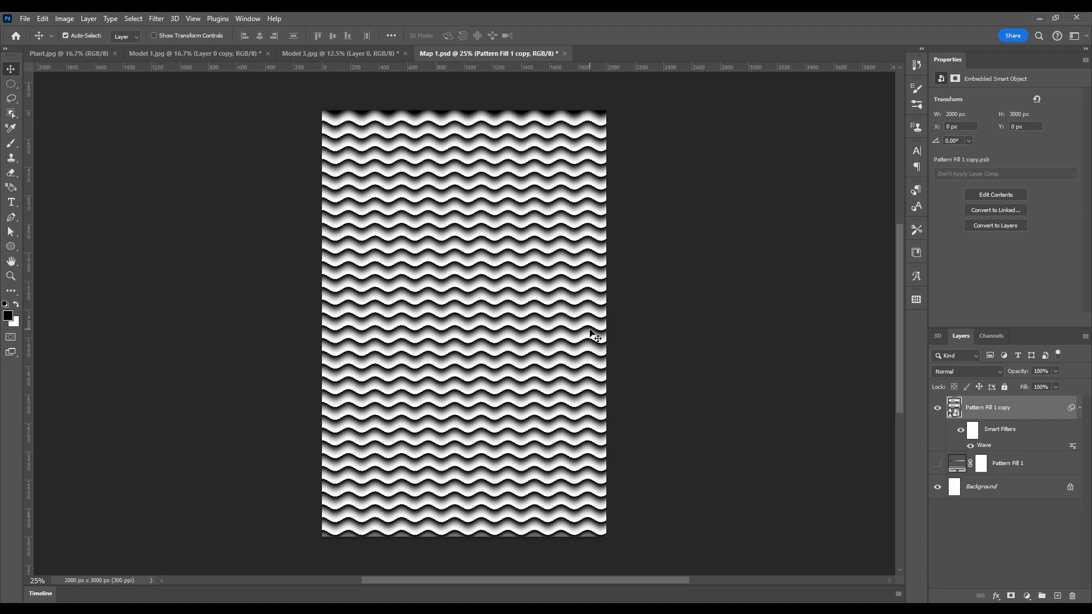
Save the wave map as Map 2.psd, accepting the compatibility option.
{"action": "key", "text": "ctrl+shift+s"}
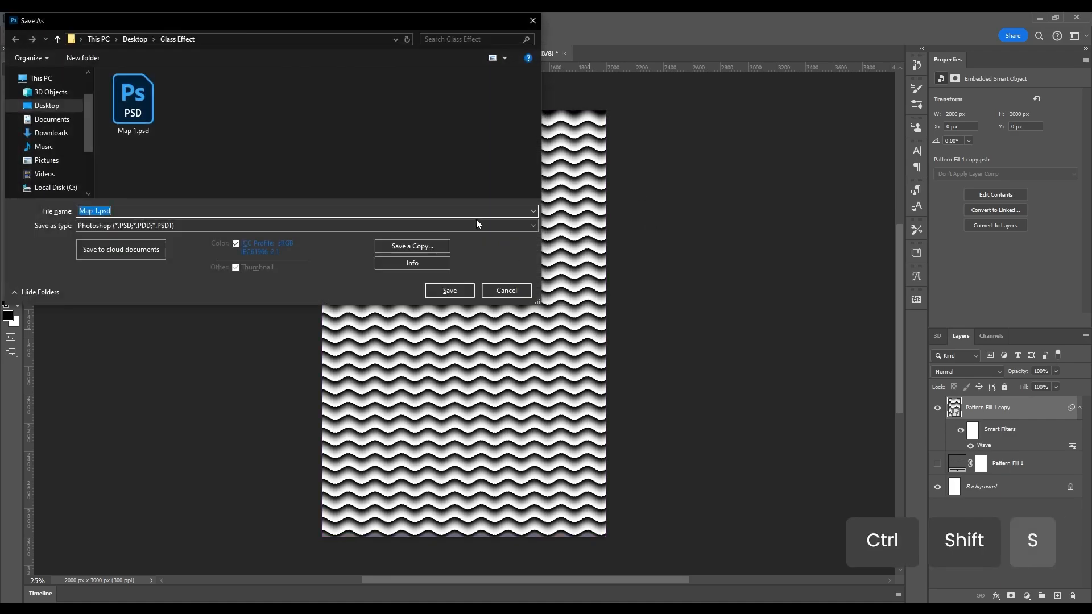
{"action": "left_click_drag", "start_coordinate": [134, 20], "coordinate": [525, 104]}
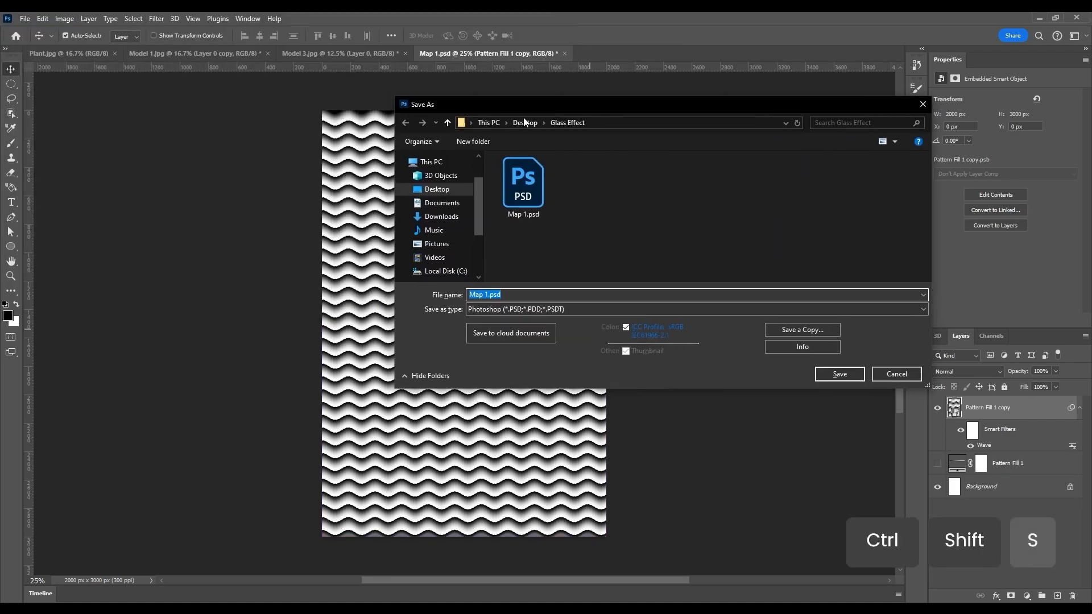
{"action": "left_click", "coordinate": [486, 295]}
{"action": "key", "text": "Delete"}
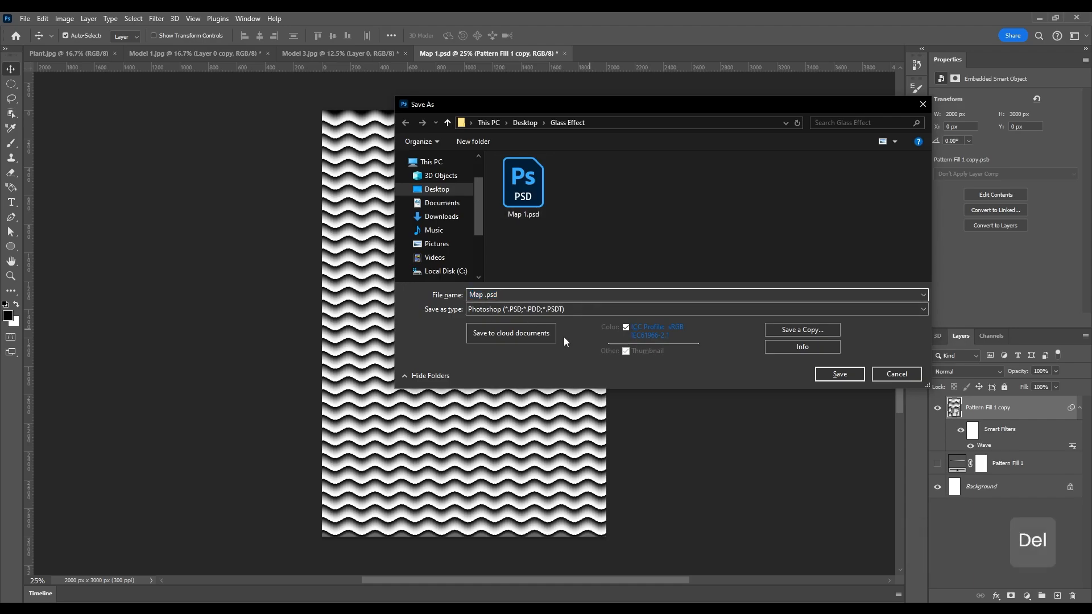
{"action": "type", "text": "2"}
{"action": "left_click", "coordinate": [840, 375]}
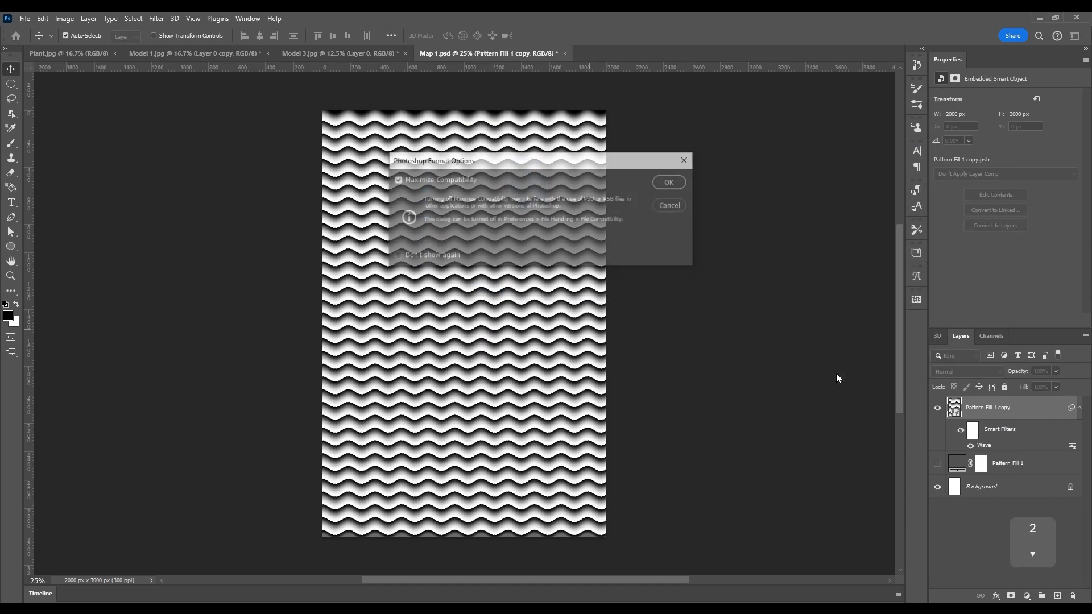
{"action": "left_click", "coordinate": [670, 182]}
On the Model 1 photo, open Glass in the Filter Gallery and load Map 2.psd as its texture.
{"action": "left_click", "coordinate": [233, 53]}
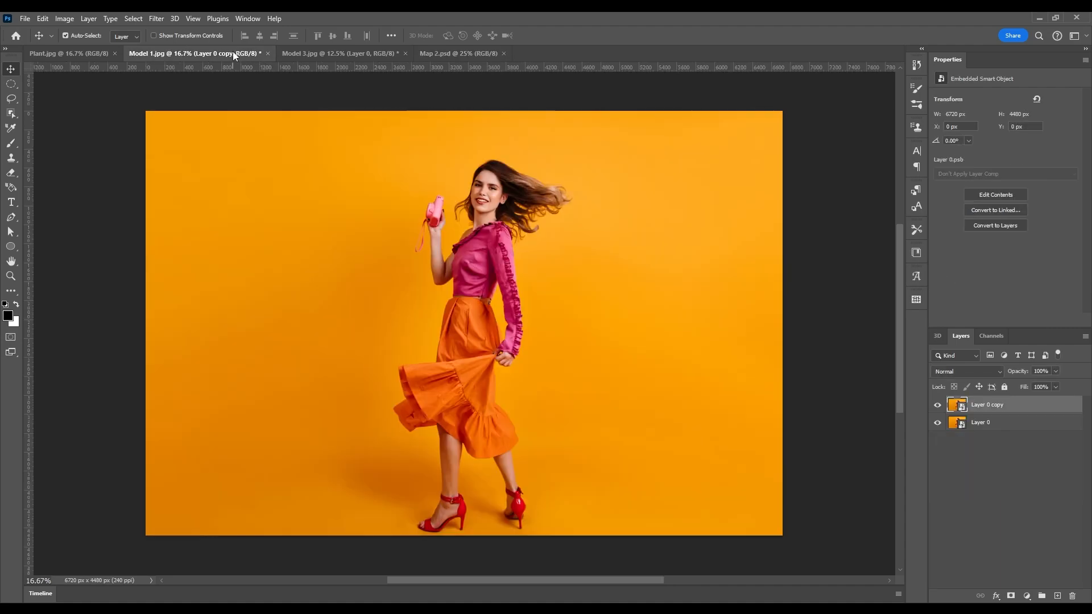
{"action": "left_click", "coordinate": [155, 19]}
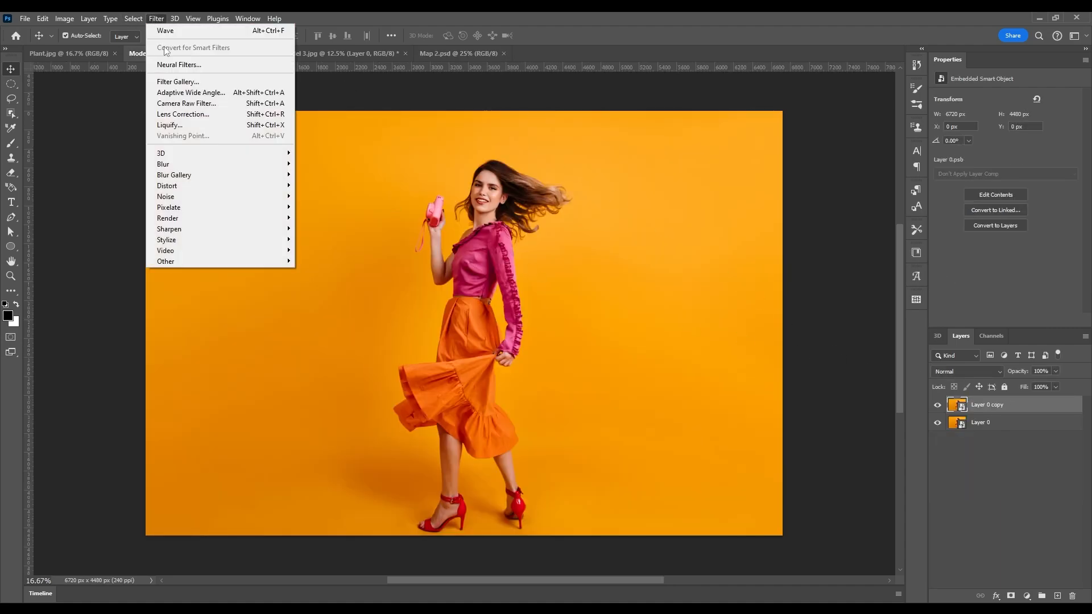
{"action": "left_click", "coordinate": [171, 81]}
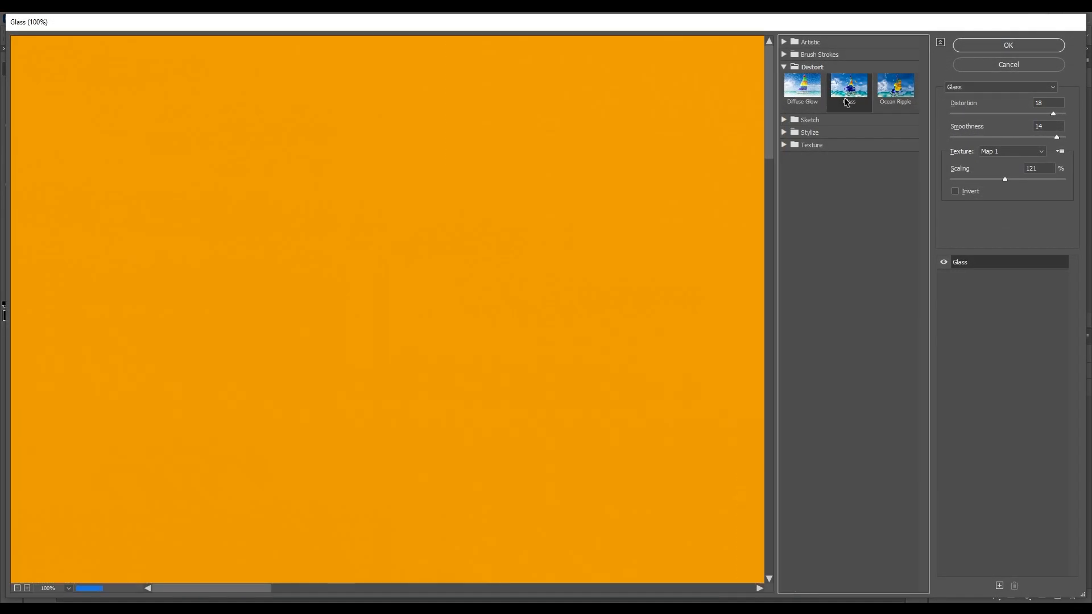
{"action": "right_click", "coordinate": [544, 152]}
{"action": "left_click", "coordinate": [568, 203]}
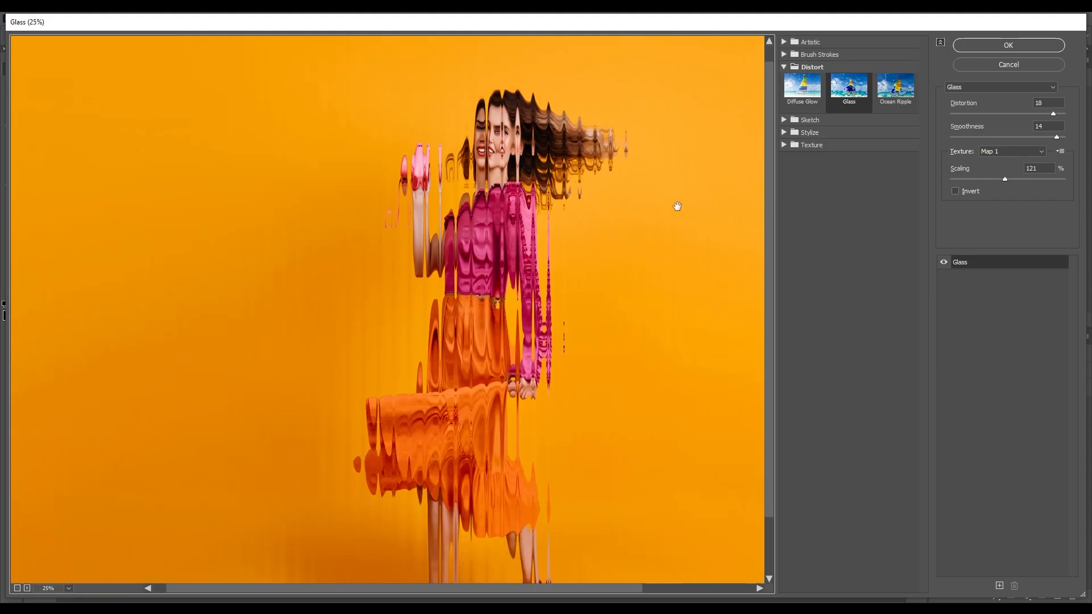
{"action": "left_click", "coordinate": [1062, 152]}
{"action": "left_click", "coordinate": [1046, 161]}
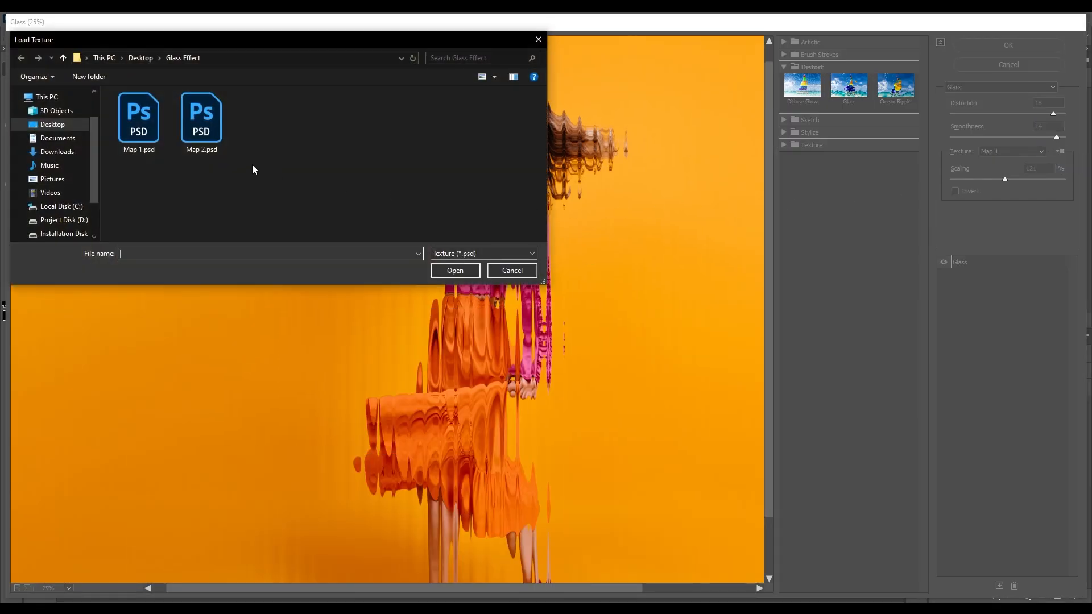
{"action": "left_click", "coordinate": [226, 149]}
{"action": "left_click", "coordinate": [456, 270]}
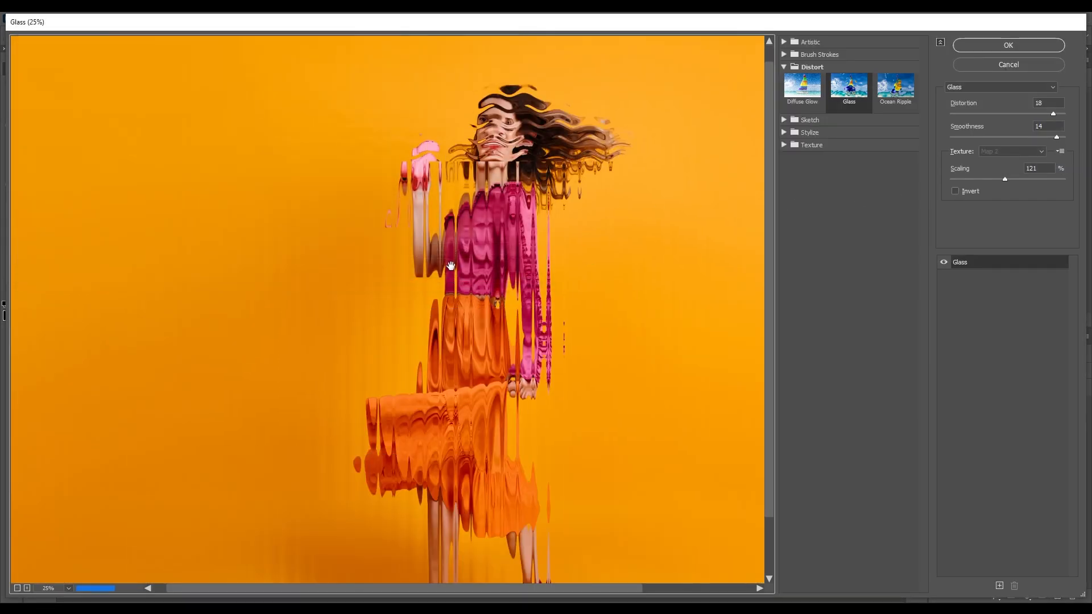
Apply Glass at Distortion 12 and Smoothness 7, then draw a circular selection beside her raised arm.
{"action": "left_click_drag", "start_coordinate": [1054, 114], "coordinate": [992, 137]}
{"action": "left_click_drag", "start_coordinate": [1032, 114], "coordinate": [1019, 114]}
{"action": "left_click_drag", "start_coordinate": [991, 137], "coordinate": [1016, 137]}
{"action": "left_click", "coordinate": [1022, 45]}
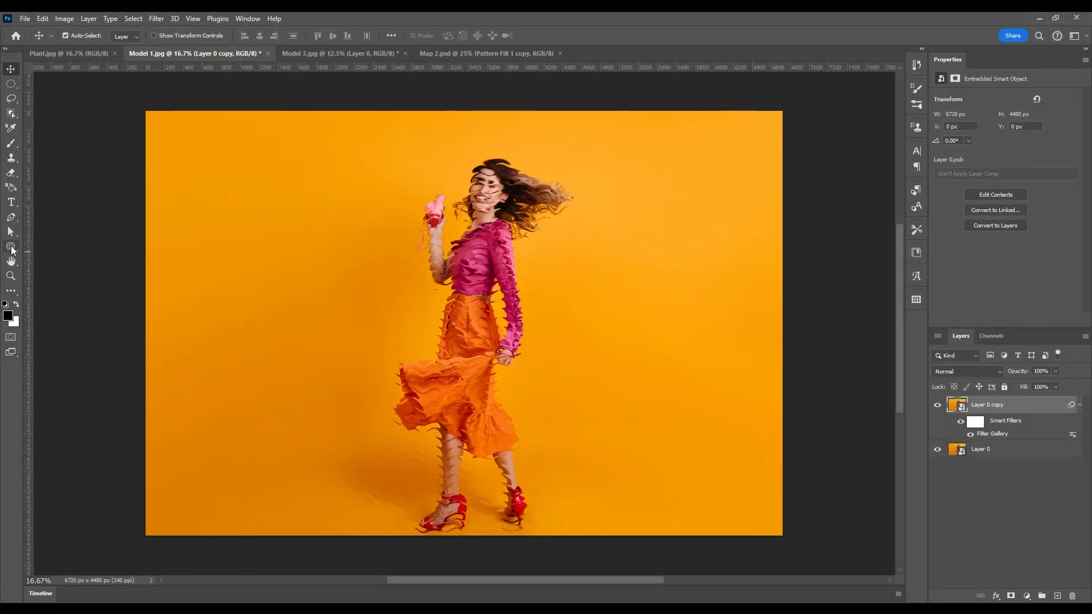
{"action": "left_click", "coordinate": [11, 84]}
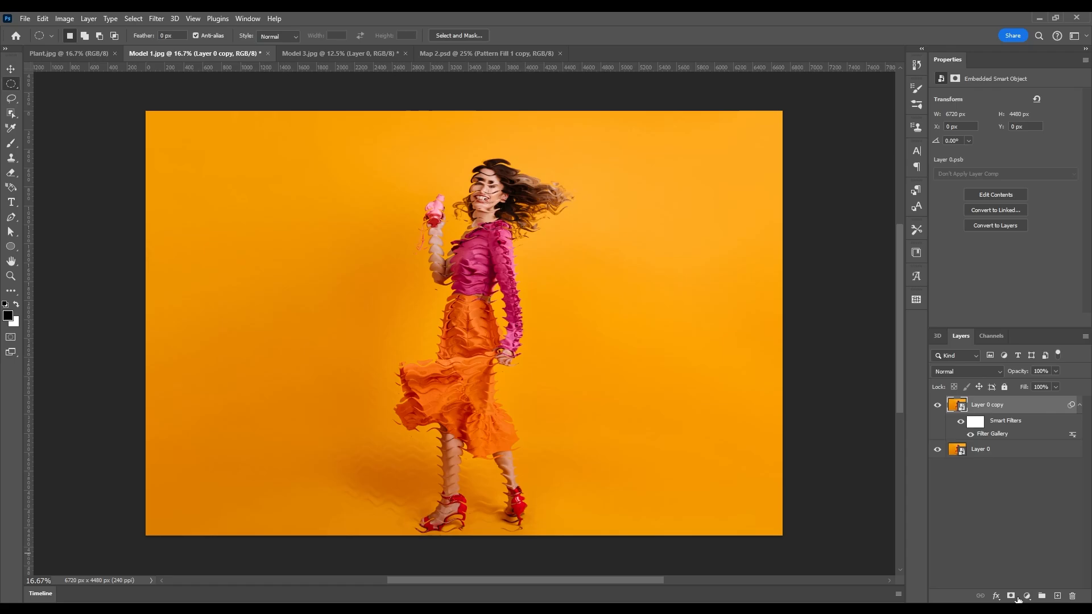
{"action": "left_click_drag", "start_coordinate": [357, 189], "coordinate": [480, 328]}
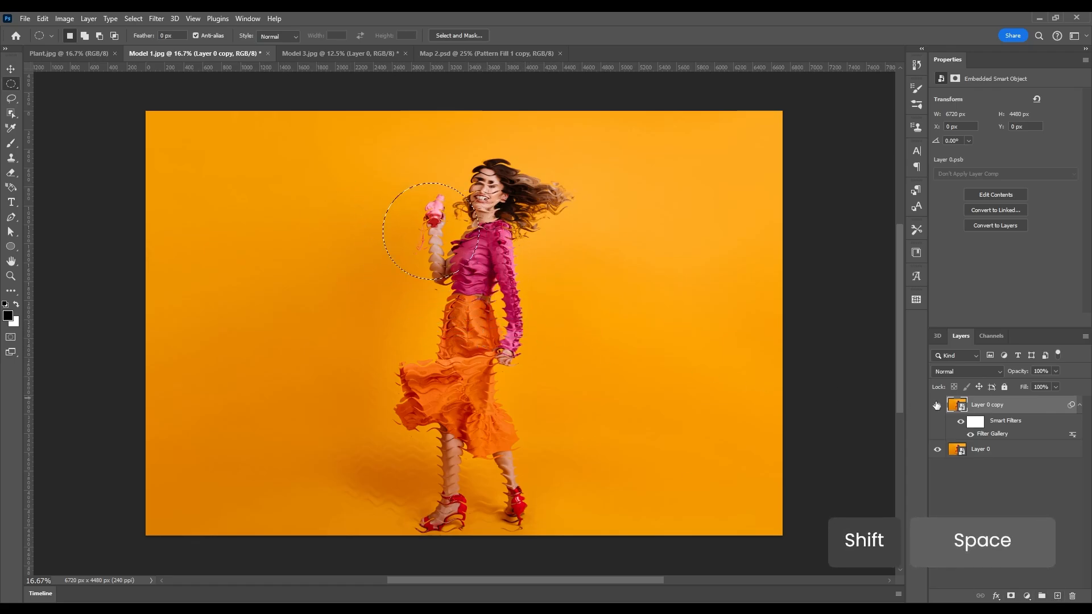
Mask the glass layer to the circle and unlink the mask from the layer.
{"action": "left_click", "coordinate": [1011, 597]}
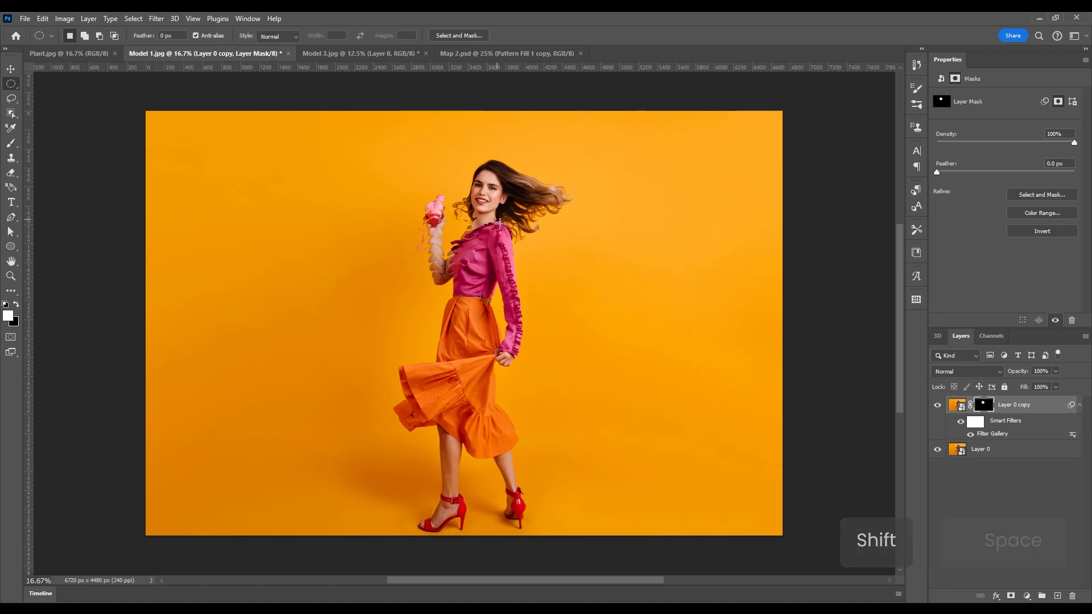
{"action": "left_click_drag", "start_coordinate": [430, 189], "coordinate": [487, 260]}
{"action": "key", "text": "v"}
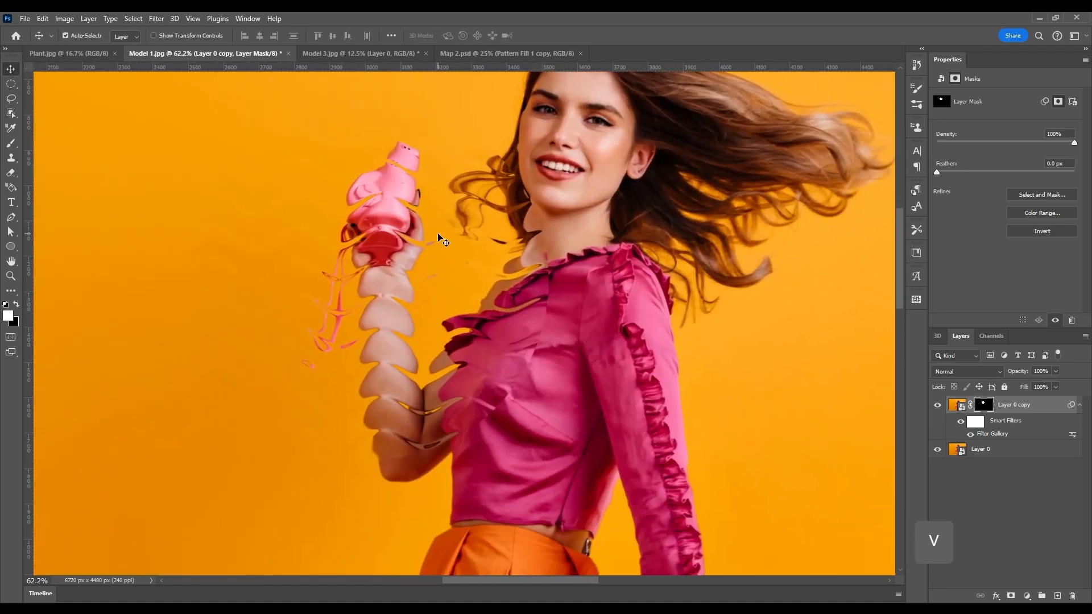
{"action": "left_click", "coordinate": [971, 406]}
{"action": "left_click", "coordinate": [984, 406]}
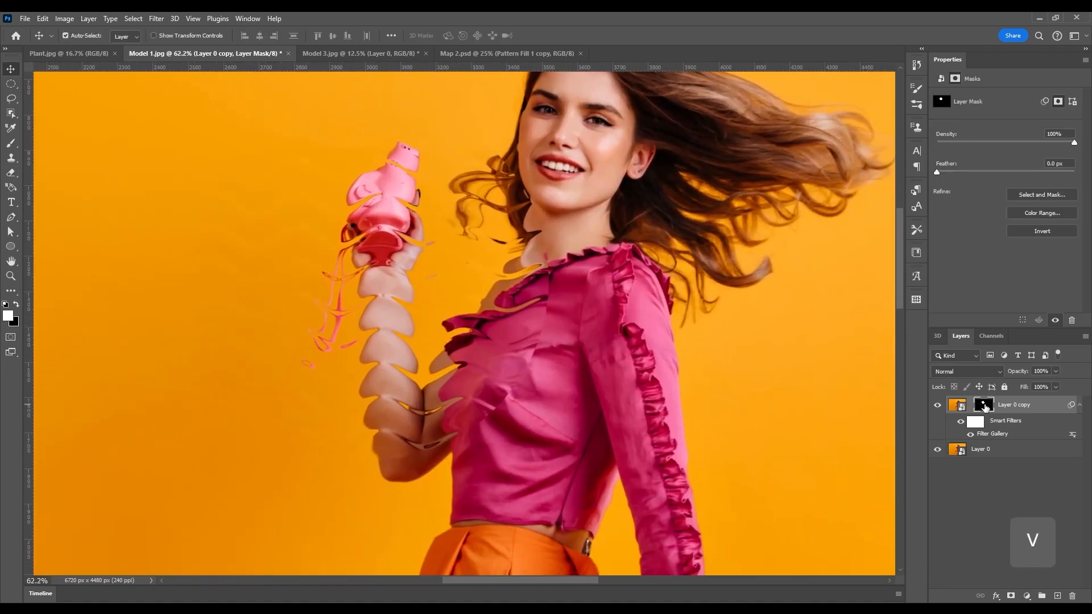
Scale the mask circle to about 71% and move it over the sleeve cuff at her skirt.
{"action": "key", "text": "ctrl+t"}
{"action": "left_click_drag", "start_coordinate": [666, 238], "coordinate": [627, 266]}
{"action": "left_click_drag", "start_coordinate": [562, 263], "coordinate": [691, 397]}
{"action": "left_click_drag", "start_coordinate": [658, 309], "coordinate": [657, 356]}
{"action": "left_click_drag", "start_coordinate": [669, 419], "coordinate": [662, 463]}
{"action": "key", "text": "Return"}
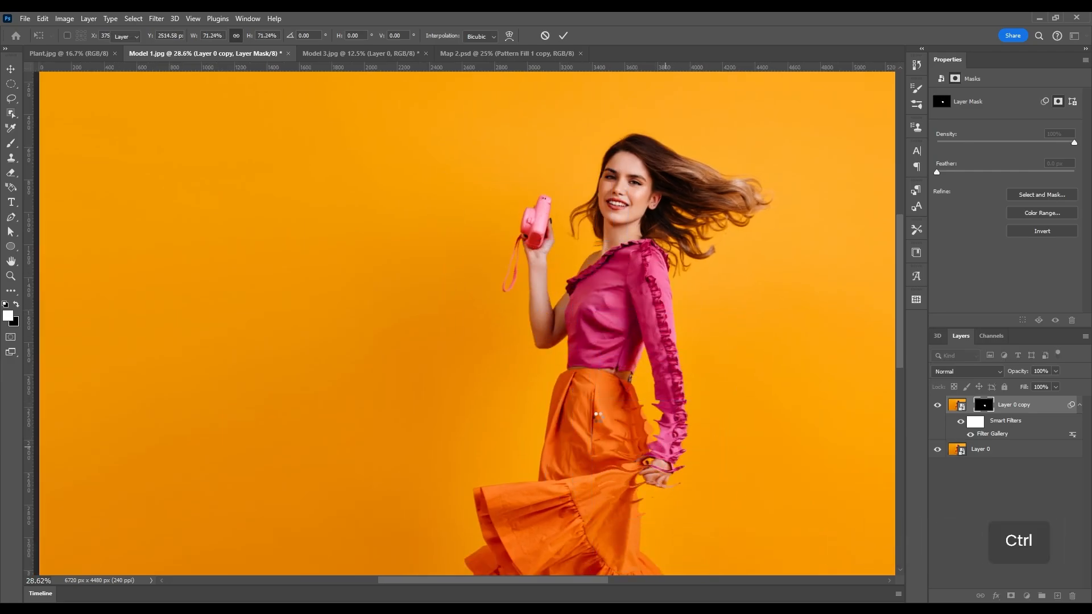
Fit the photo on screen and add a Drop Shadow effect to the masked layer.
{"action": "key", "text": "ctrl+0"}
{"action": "key", "text": "ctrl+minus"}
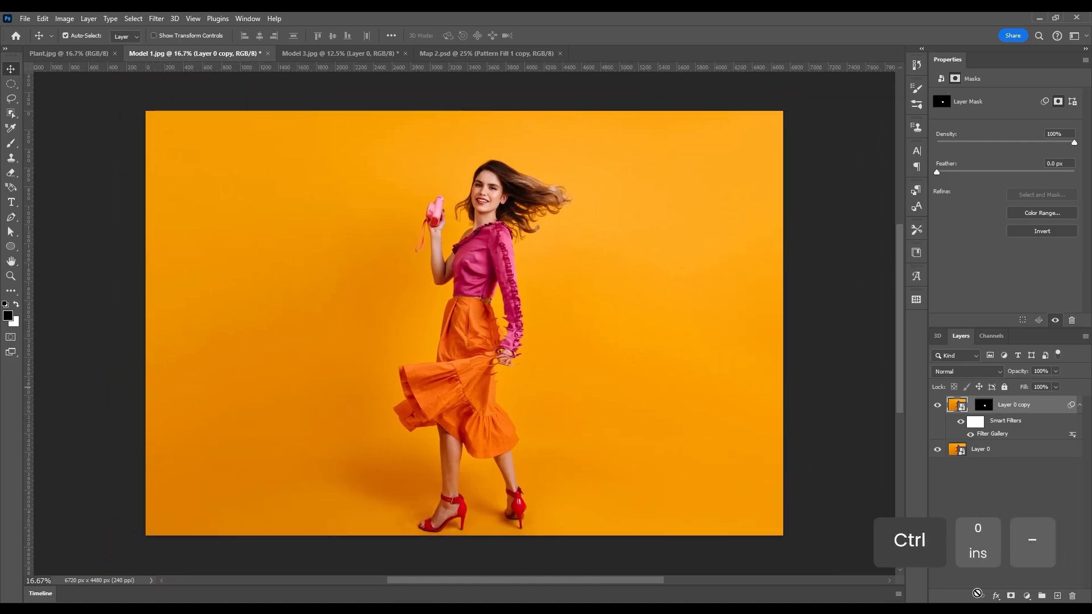
{"action": "left_click", "coordinate": [997, 598]}
{"action": "left_click", "coordinate": [1018, 587]}
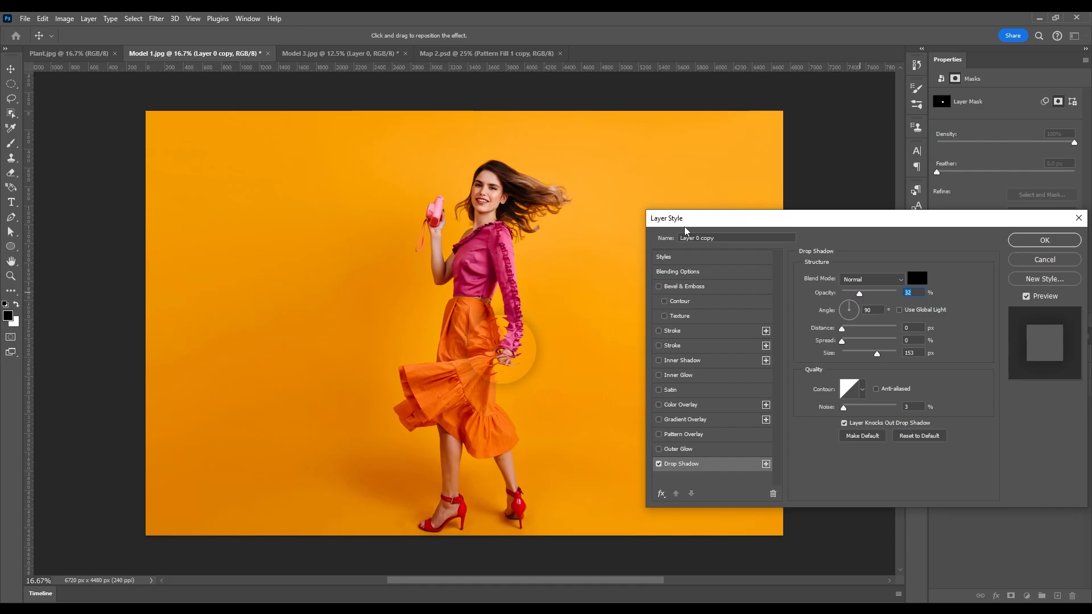
Finish the glass circle with a 5 px white stroke at 25% and the drop shadow, then switch to Plant.jpg.
{"action": "left_click", "coordinate": [669, 346]}
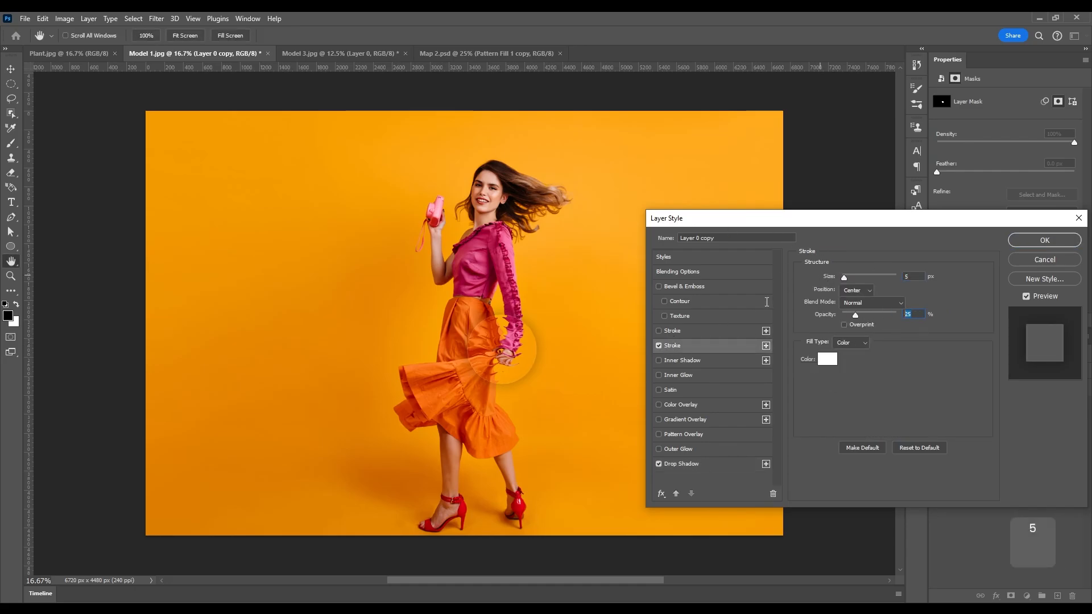
{"action": "key", "text": "Return"}
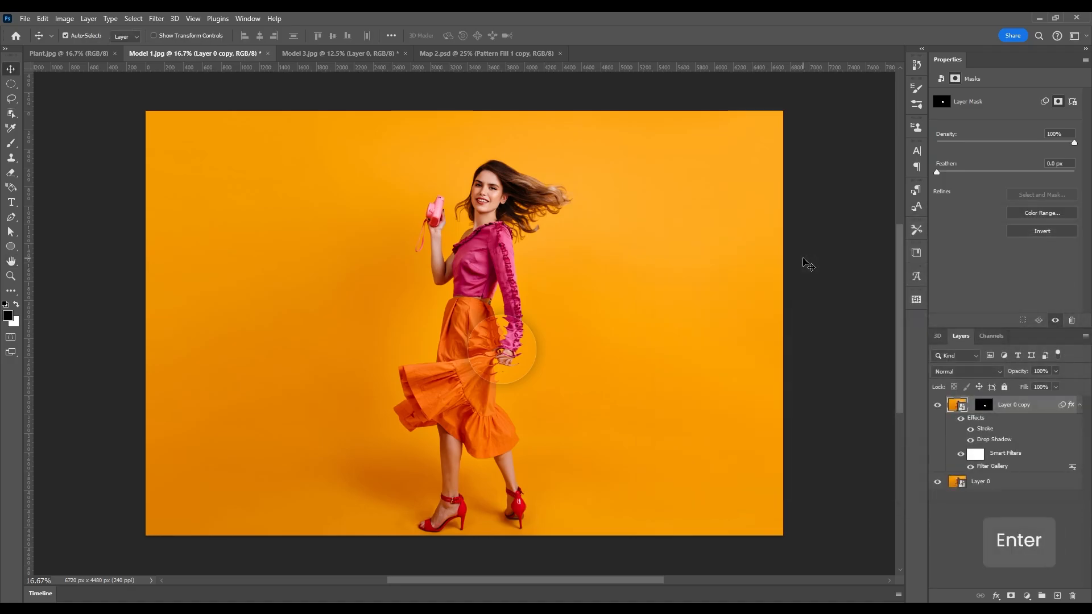
{"action": "left_click", "coordinate": [81, 53]}
Duplicate the plant layer, then in Map 2 hide the wave layer and duplicate Pattern Fill 1.
{"action": "key", "text": "ctrl+j"}
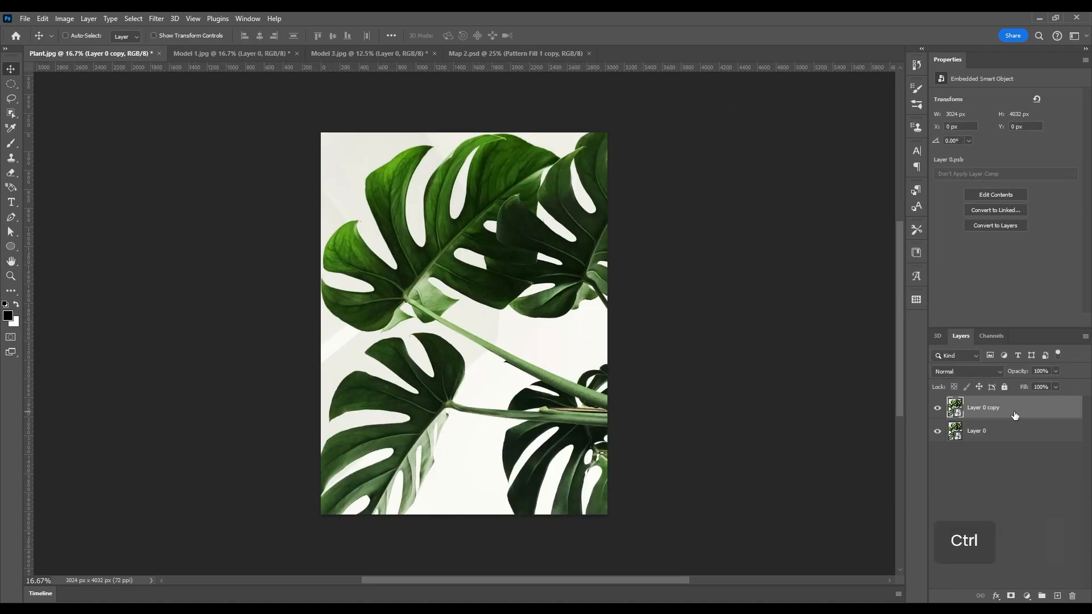
{"action": "left_click", "coordinate": [500, 53]}
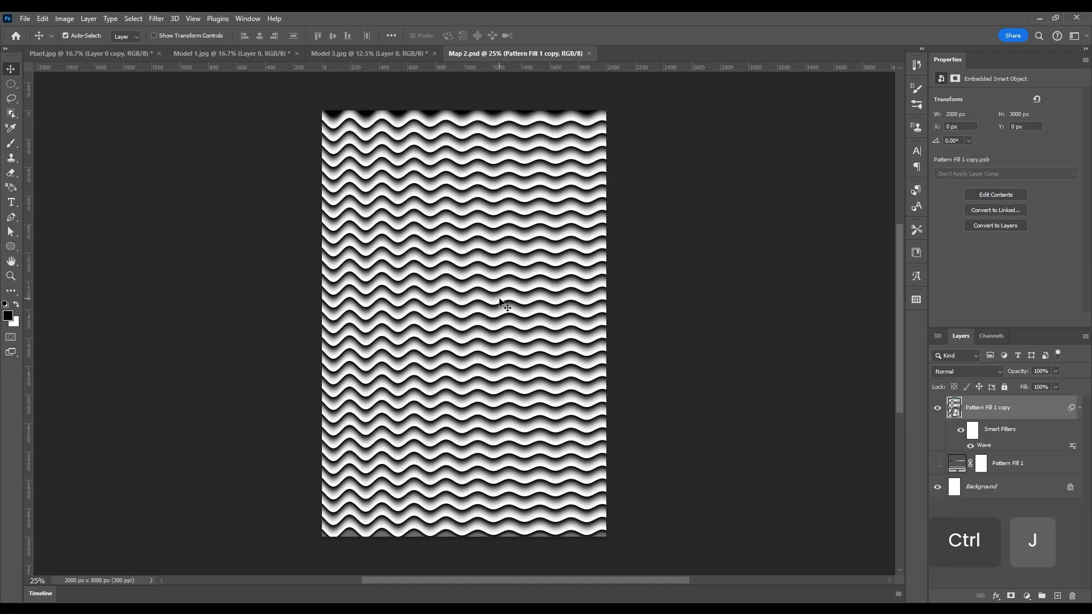
{"action": "left_click", "coordinate": [938, 407]}
{"action": "left_click", "coordinate": [1019, 463]}
{"action": "key", "text": "ctrl+j"}
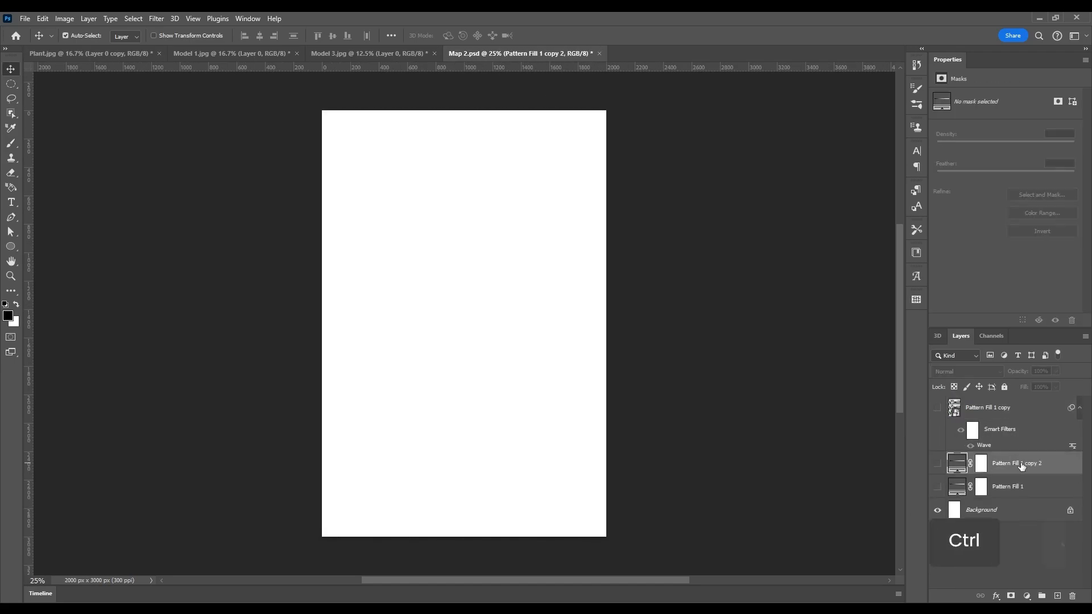
{"action": "left_click", "coordinate": [937, 464]}
Set the stripe copy's angle to 90° and blend it in Darken to form a grid.
{"action": "double_click", "coordinate": [961, 466]}
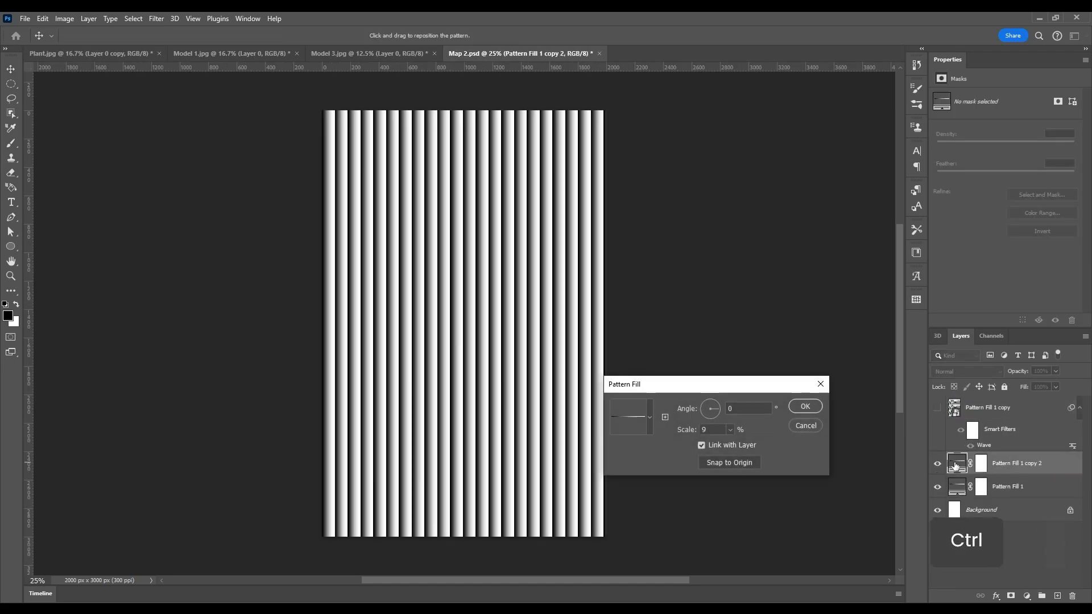
{"action": "left_click", "coordinate": [742, 407]}
{"action": "type", "text": "90"}
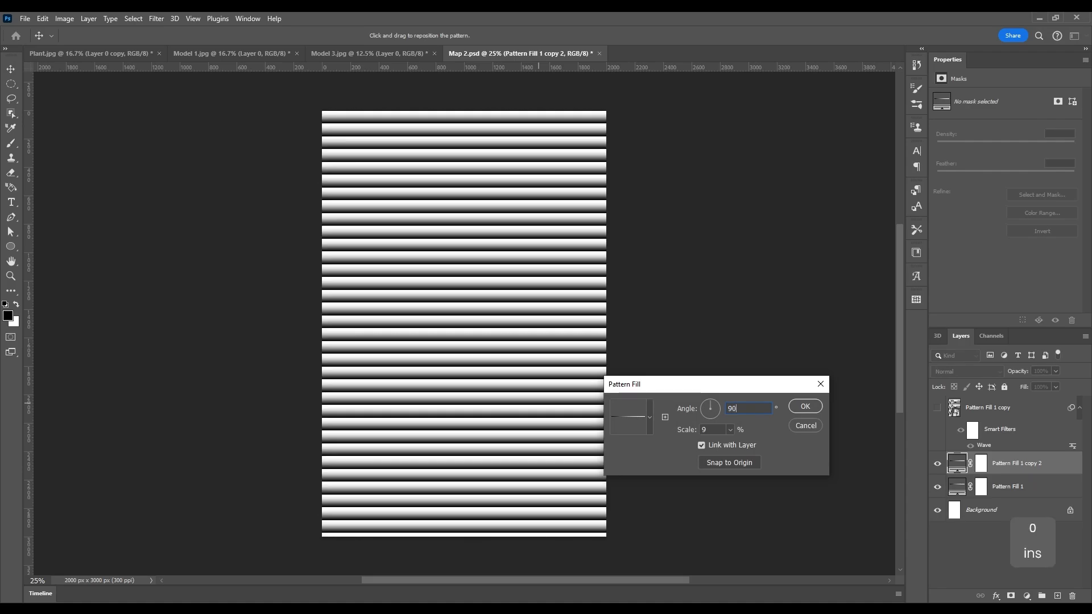
{"action": "key", "text": "Return"}
{"action": "left_click", "coordinate": [970, 371]}
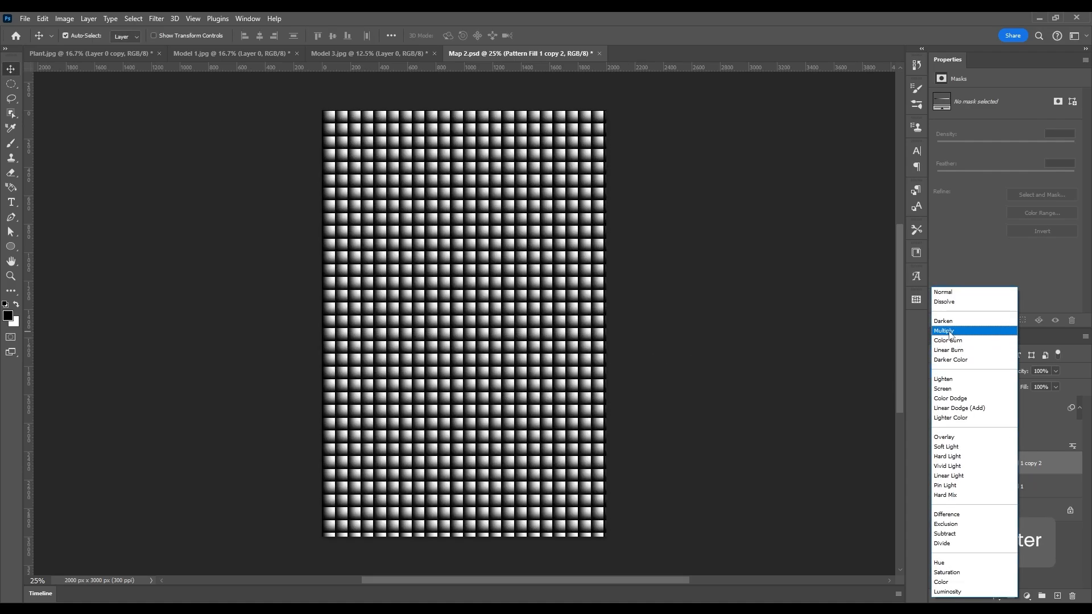
{"action": "left_click", "coordinate": [948, 321]}
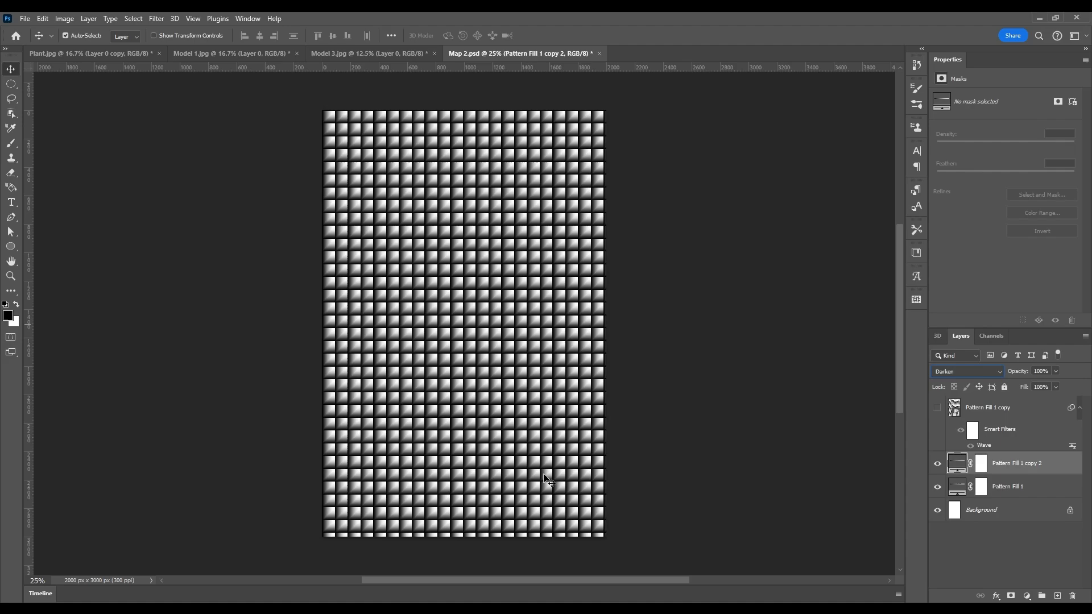
{"action": "left_click", "coordinate": [655, 342]}
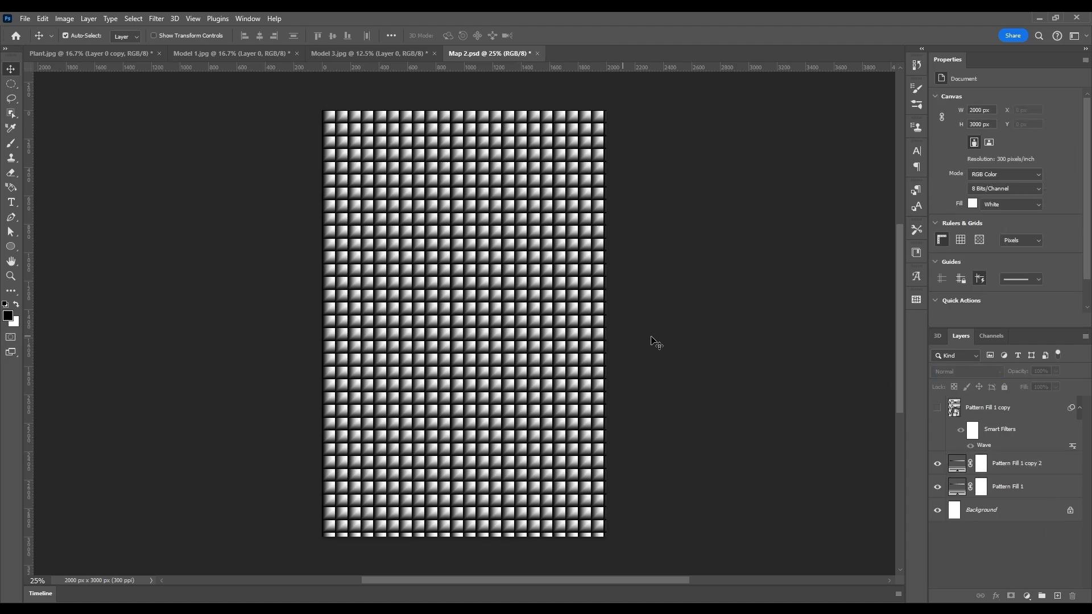
Save a copy of the map as Map 3.psd.
{"action": "left_click", "coordinate": [25, 19]}
{"action": "left_click", "coordinate": [46, 165]}
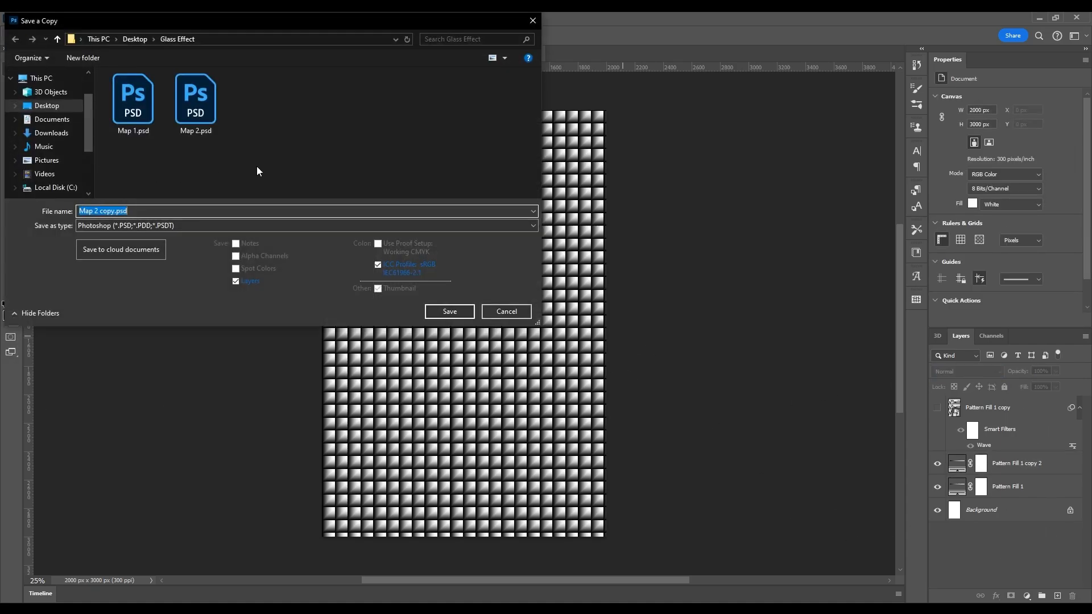
{"action": "key", "text": "BackSpace"}
{"action": "key", "text": "BackSpace"}
{"action": "key", "text": "BackSpace"}
{"action": "key", "text": "BackSpace"}
{"action": "key", "text": "BackSpace"}
{"action": "key", "text": "BackSpace"}
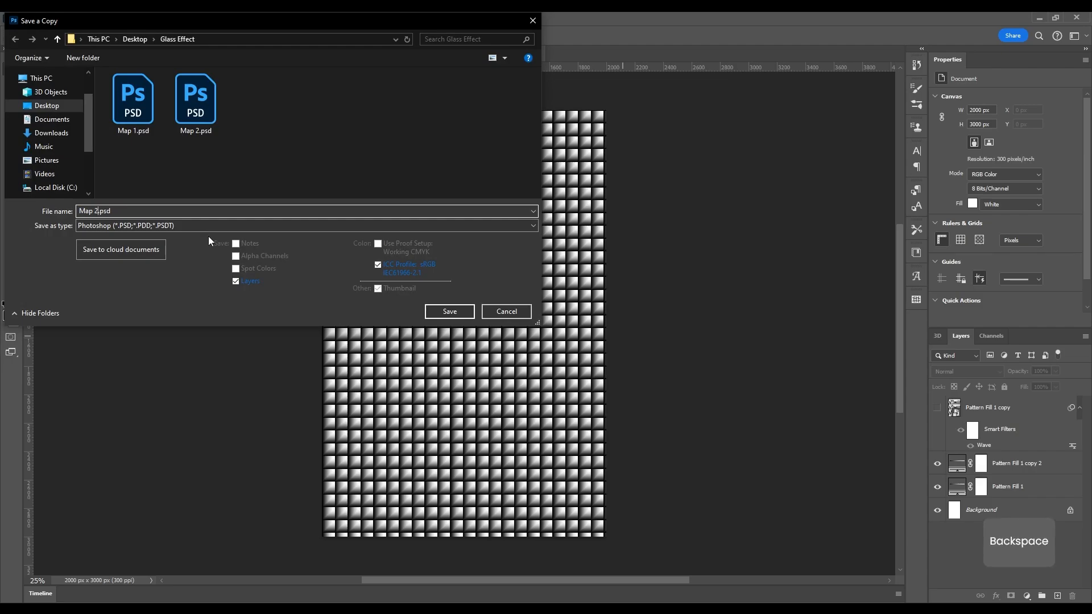
{"action": "type", "text": "3"}
{"action": "key", "text": "Return"}
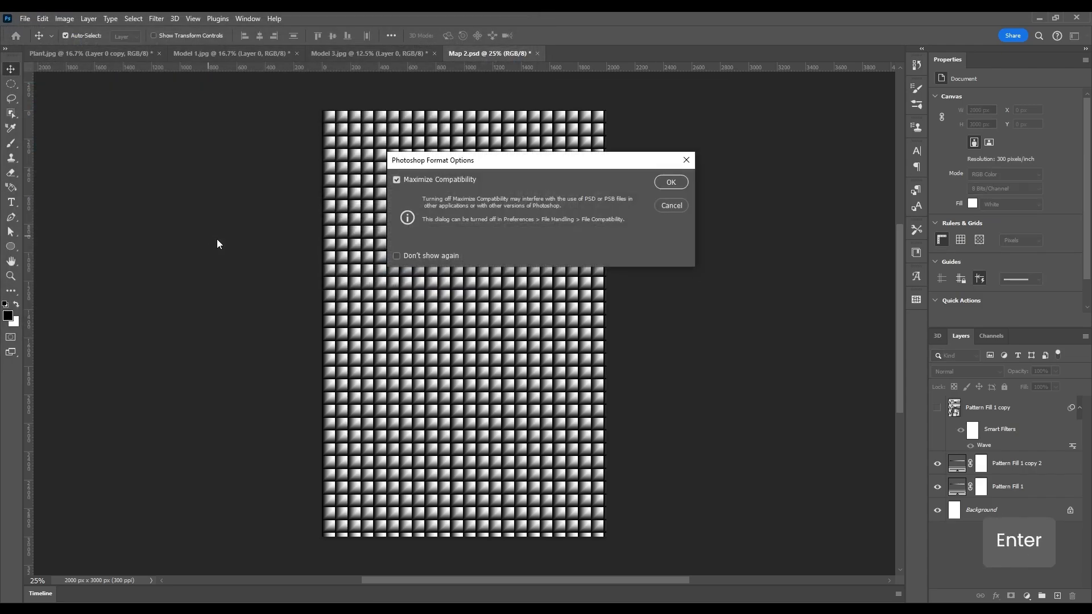
{"action": "key", "text": "Return"}
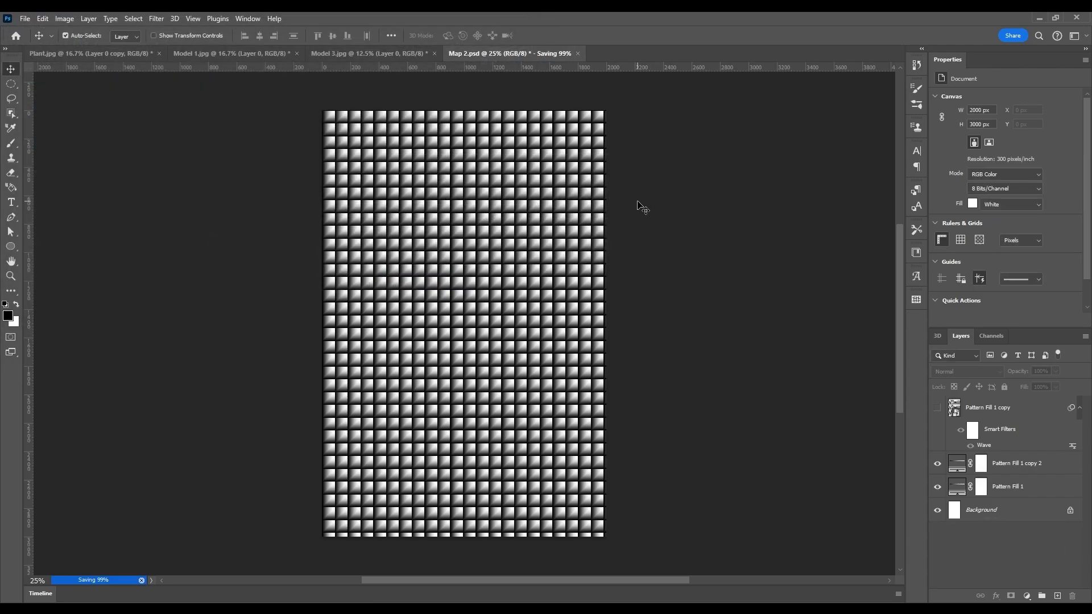
Open the Filter Gallery on the plant photo with the preview at 50%.
{"action": "left_click", "coordinate": [97, 53]}
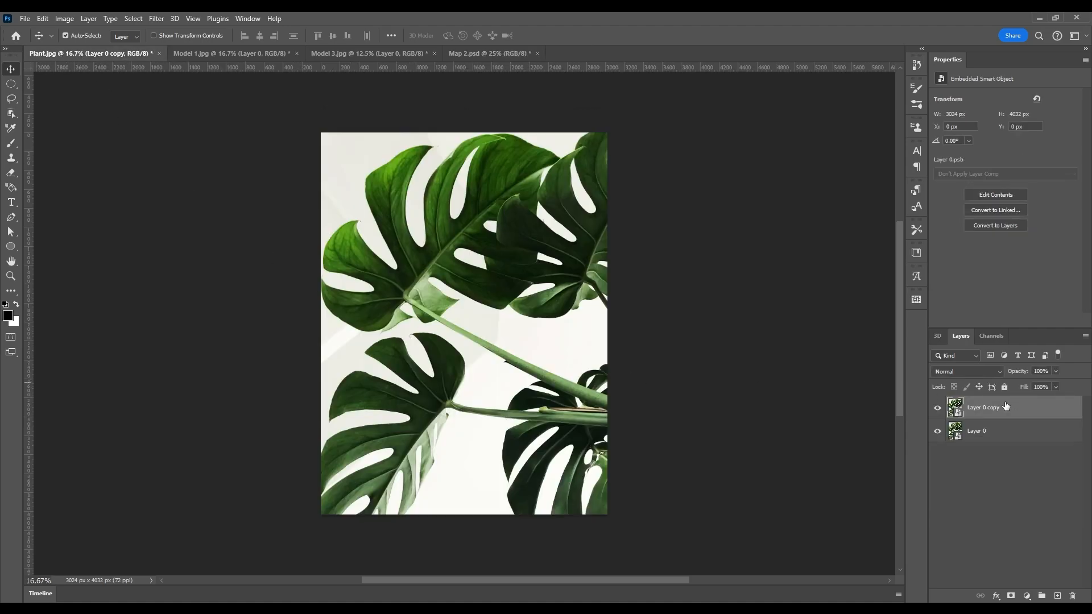
{"action": "left_click", "coordinate": [154, 19]}
{"action": "left_click", "coordinate": [161, 80]}
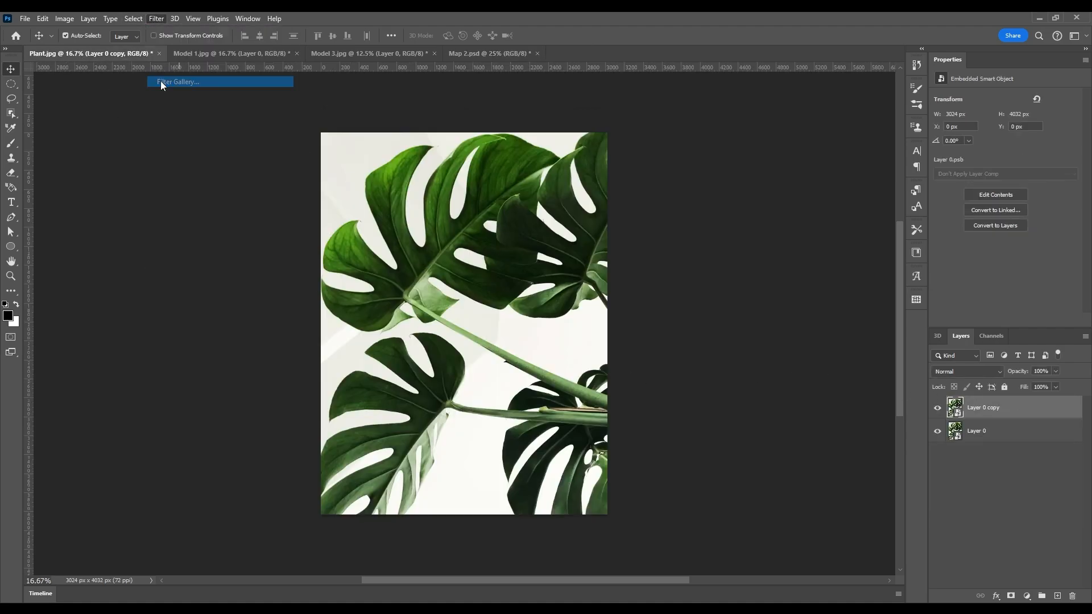
{"action": "right_click", "coordinate": [412, 121]}
{"action": "left_click", "coordinate": [436, 139]}
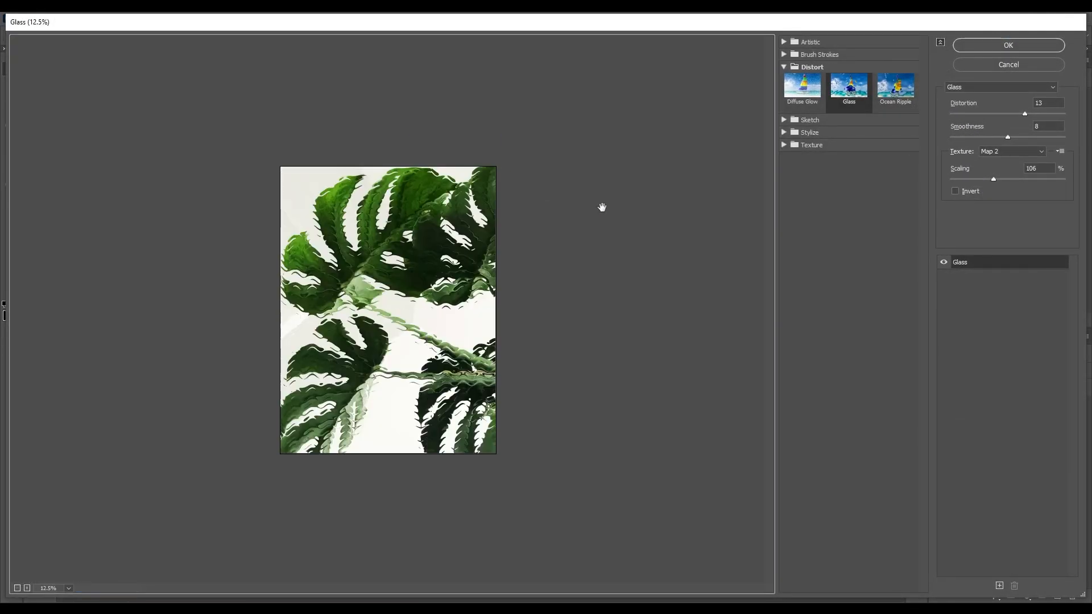
{"action": "right_click", "coordinate": [375, 203]}
{"action": "left_click", "coordinate": [441, 259]}
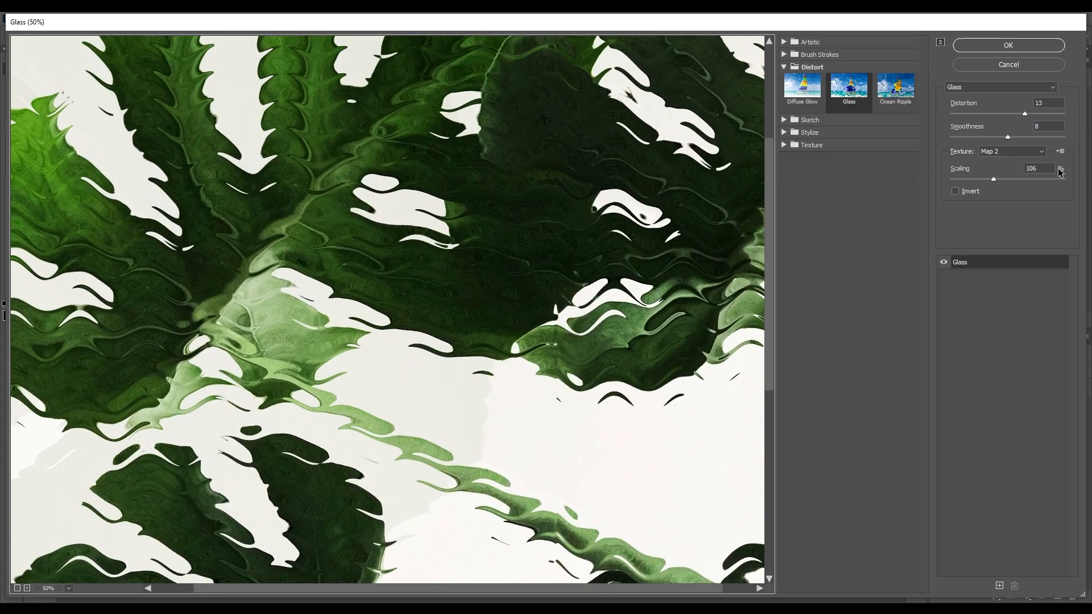
Load Map 3.psd as the Glass texture and zoom the preview onto the leaves.
{"action": "left_click", "coordinate": [1061, 152]}
{"action": "left_click", "coordinate": [1018, 162]}
{"action": "left_click", "coordinate": [263, 120]}
{"action": "left_click", "coordinate": [452, 269]}
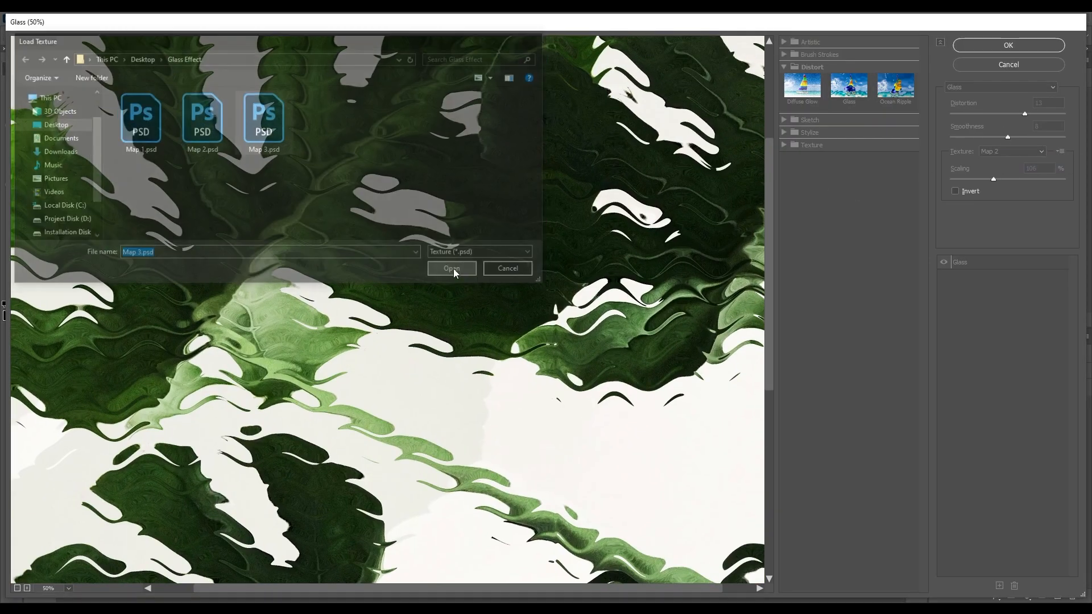
{"action": "right_click", "coordinate": [373, 134]}
{"action": "left_click", "coordinate": [438, 188]}
{"action": "key", "text": "ctrl+space"}
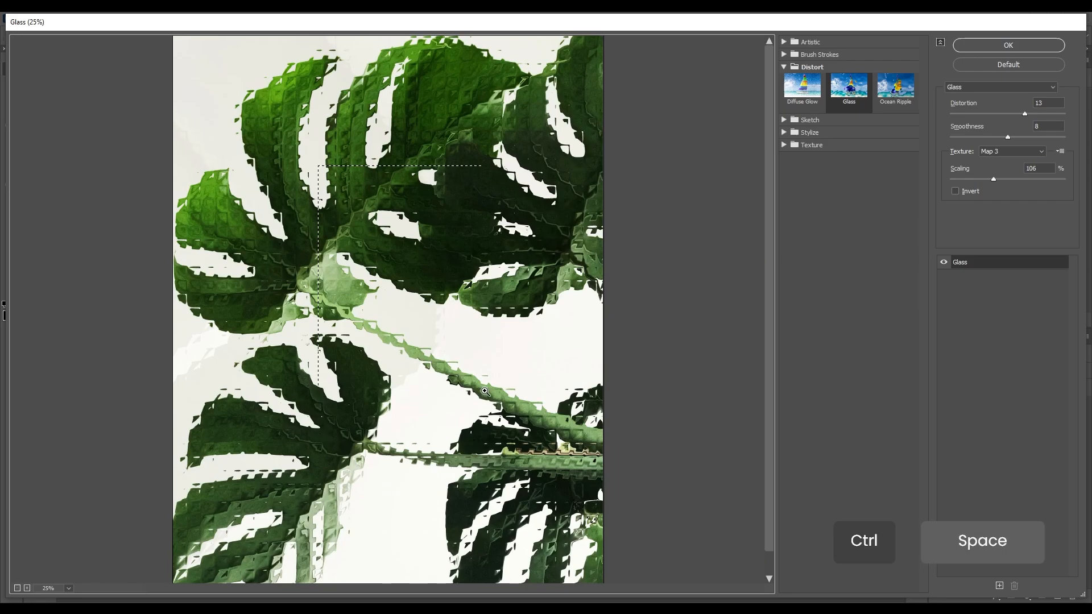
{"action": "left_click", "coordinate": [324, 174]}
Raise Distortion to 14 and apply the Glass filter to the plant copy.
{"action": "left_click_drag", "start_coordinate": [1025, 113], "coordinate": [1029, 113]}
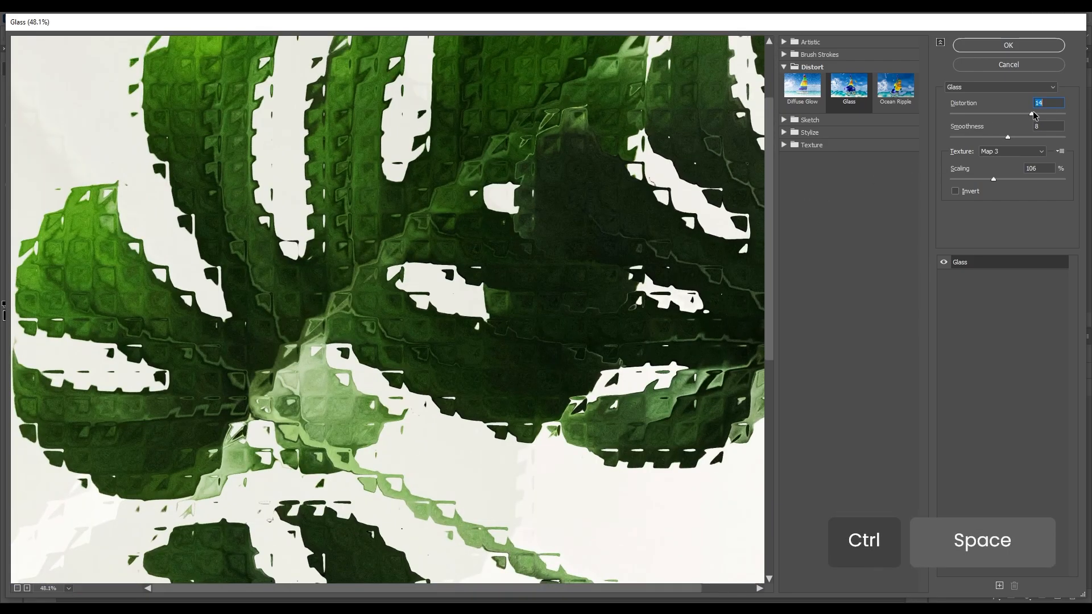
{"action": "key", "text": "Return"}
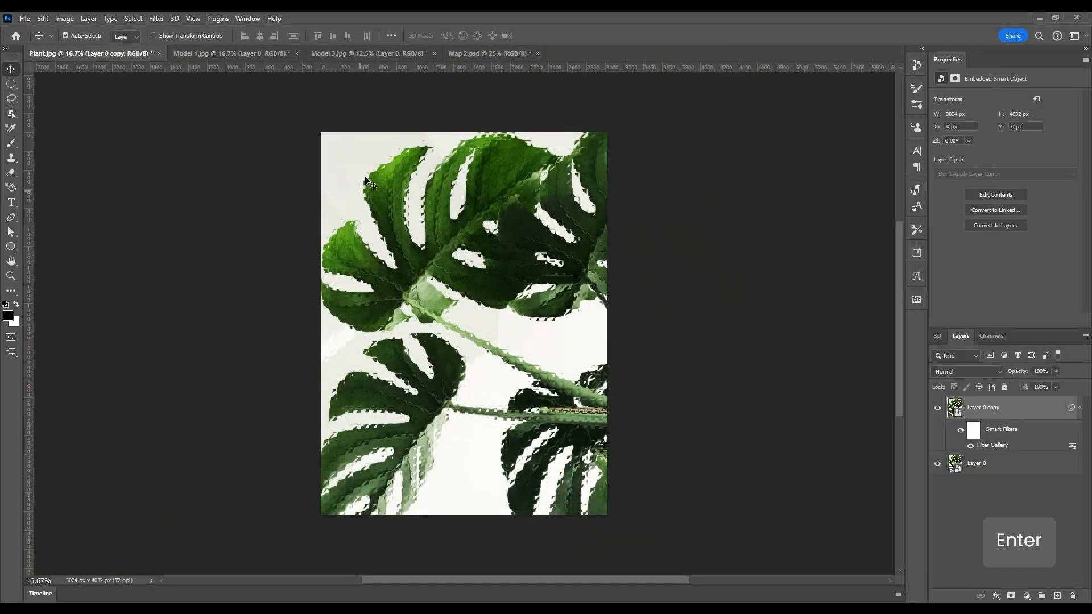
{"action": "left_click", "coordinate": [1008, 573]}
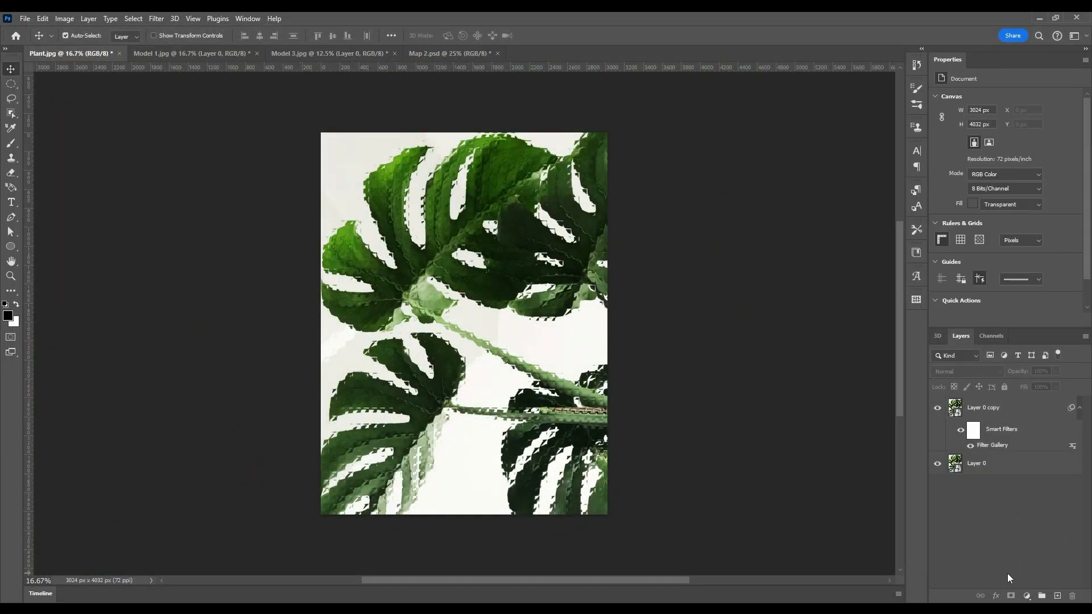
{"action": "key", "text": "ctrl+0"}
Draw a rectangle with the Rectangle tool.
{"action": "left_click", "coordinate": [11, 247]}
{"action": "left_click", "coordinate": [57, 245]}
{"action": "left_click_drag", "start_coordinate": [461, 262], "coordinate": [536, 317]}
Place Rectangle 1 below the plant copy, clip the plant into it, and add a Drop Shadow.
{"action": "left_click_drag", "start_coordinate": [1005, 408], "coordinate": [1014, 469]}
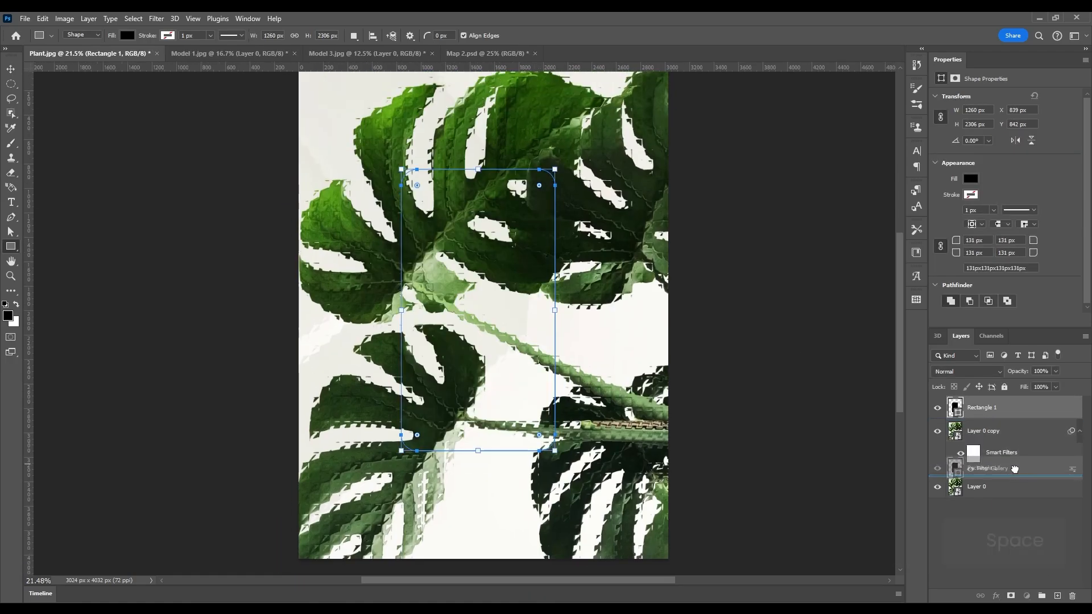
{"action": "left_click", "coordinate": [999, 410]}
{"action": "left_click", "coordinate": [988, 452], "text": "alt"}
{"action": "key", "text": "v"}
{"action": "left_click", "coordinate": [974, 468]}
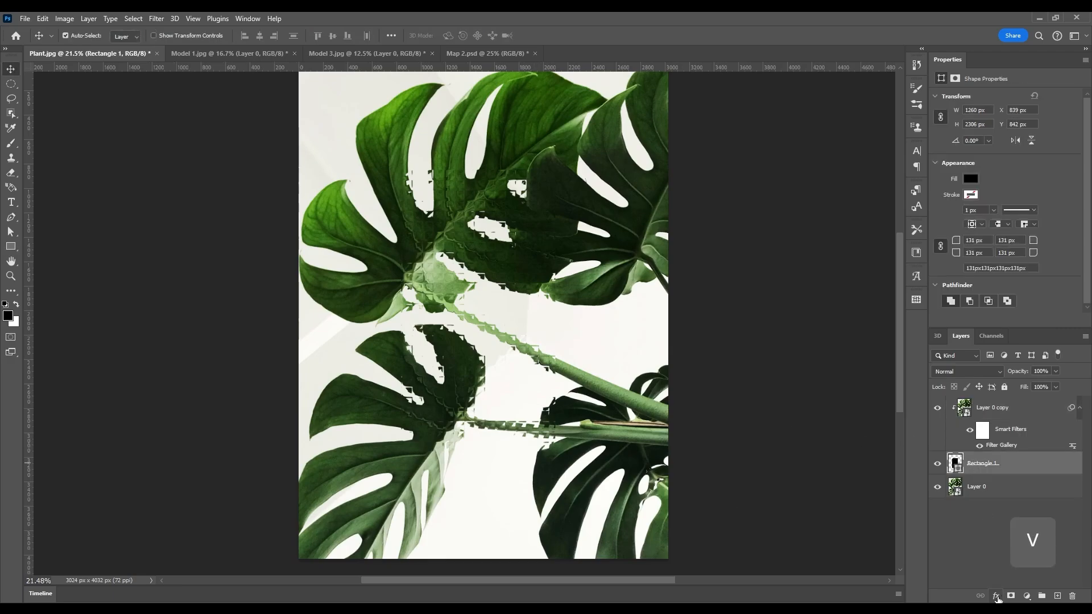
{"action": "left_click", "coordinate": [997, 596]}
{"action": "left_click", "coordinate": [1010, 593]}
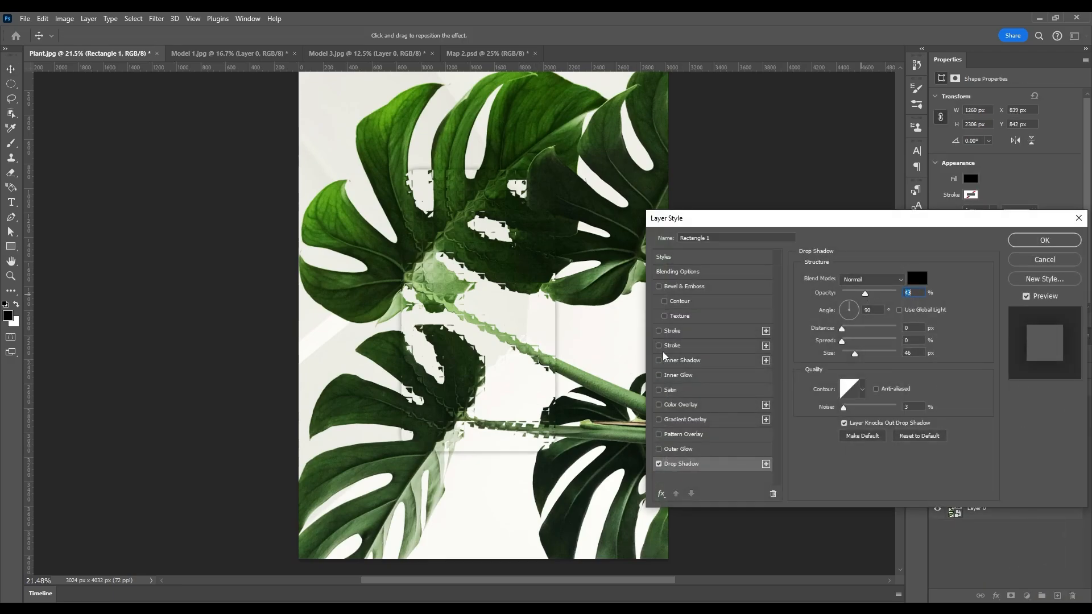
Add a 5 px Stroke at 25% opacity in dark leaf green 305917.
{"action": "left_click", "coordinate": [661, 344]}
{"action": "left_click", "coordinate": [828, 359]}
{"action": "left_click", "coordinate": [501, 187]}
{"action": "left_click", "coordinate": [401, 158]}
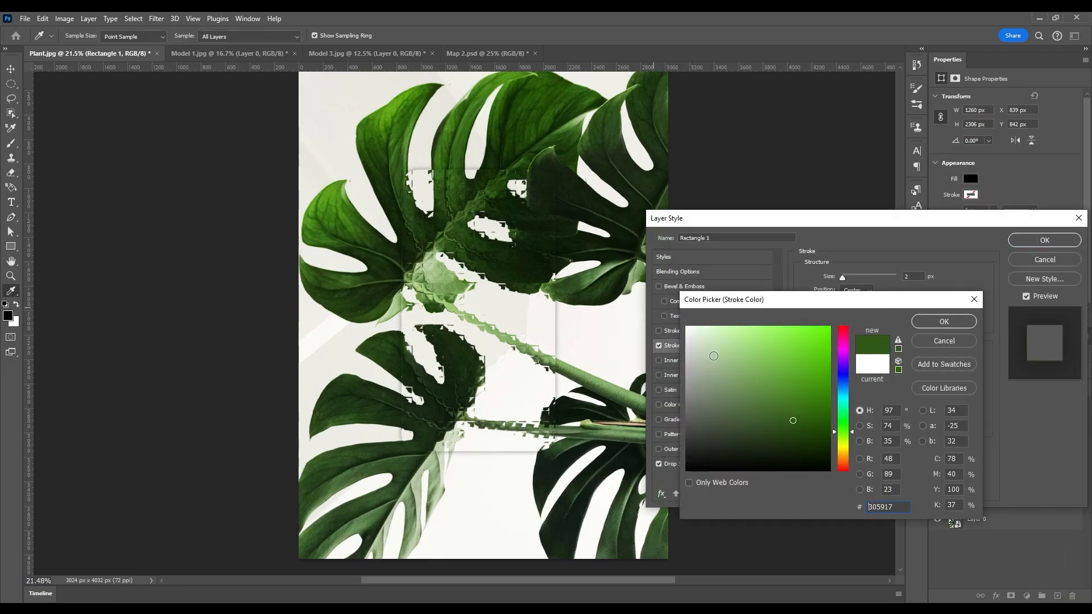
{"action": "left_click", "coordinate": [926, 322]}
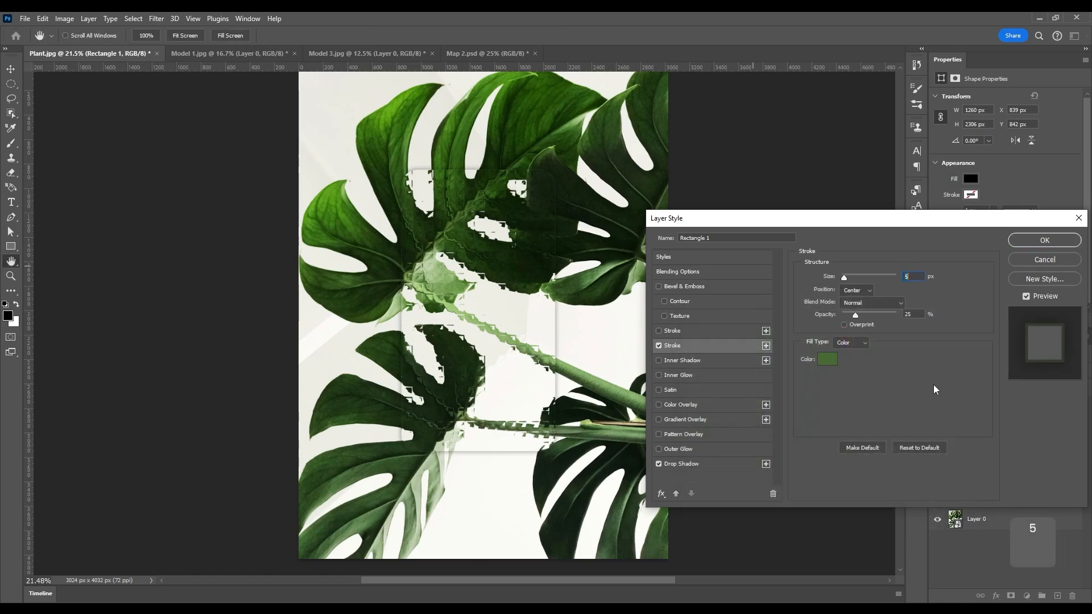
Add Bevel & Emboss with Soften 2 and confirm the layer effects.
{"action": "left_click", "coordinate": [671, 287]}
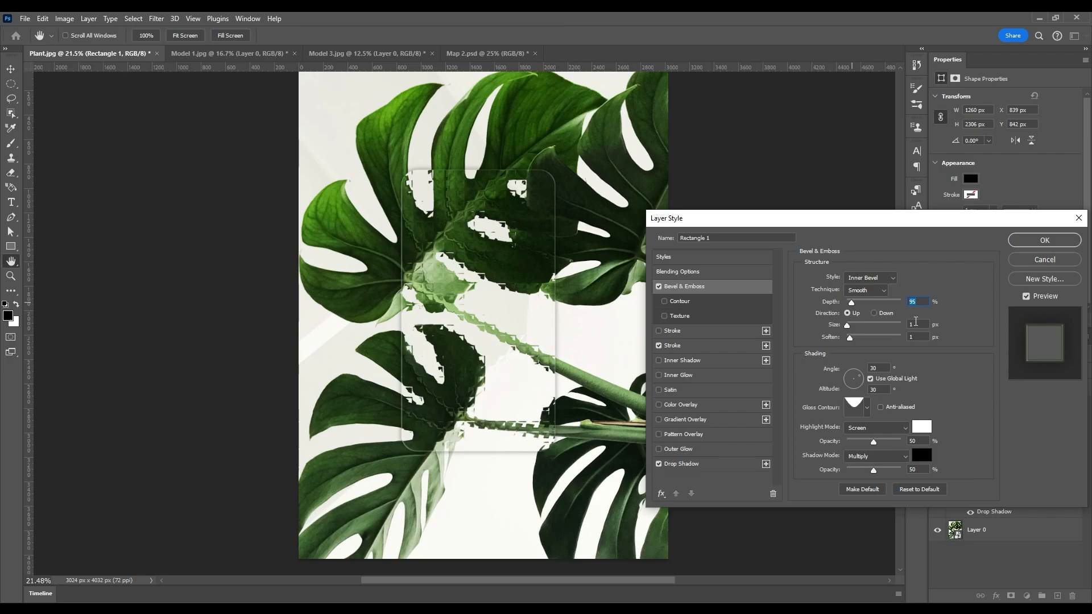
{"action": "key", "text": "Tab"}
{"action": "key", "text": "Up"}
{"action": "left_click", "coordinate": [1045, 240]}
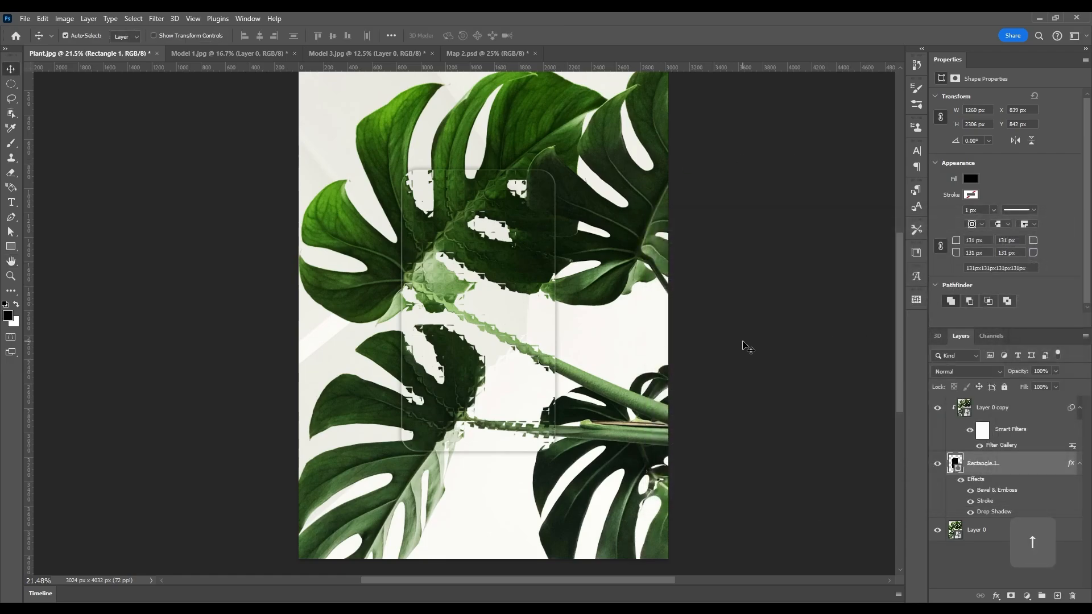
Move the glass rectangle up and right over the leaves.
{"action": "key", "text": "ctrl+0"}
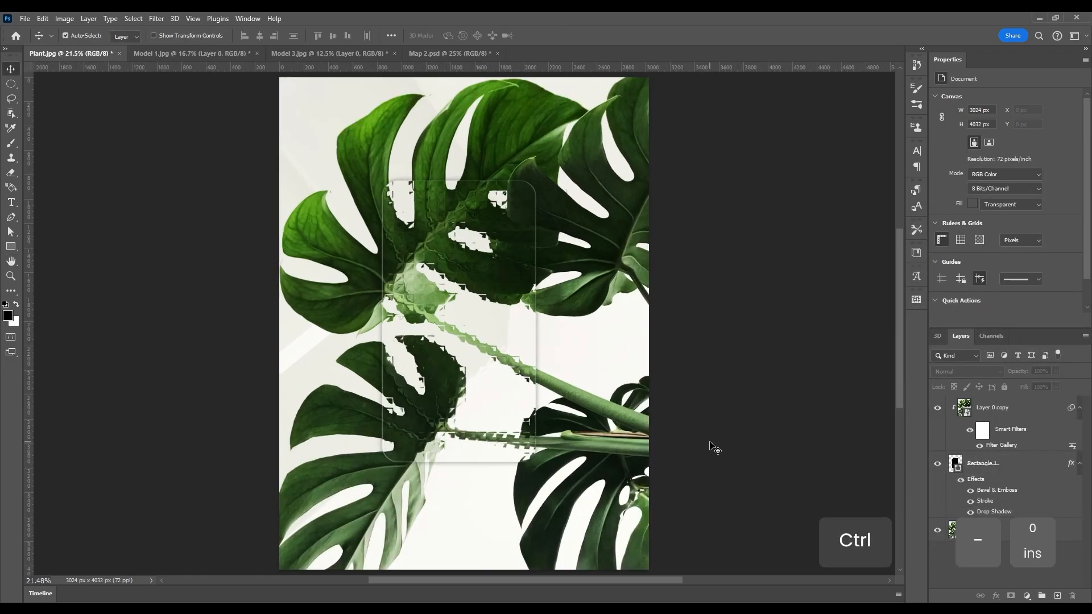
{"action": "left_click", "coordinate": [993, 463]}
{"action": "left_click_drag", "start_coordinate": [482, 343], "coordinate": [546, 242]}
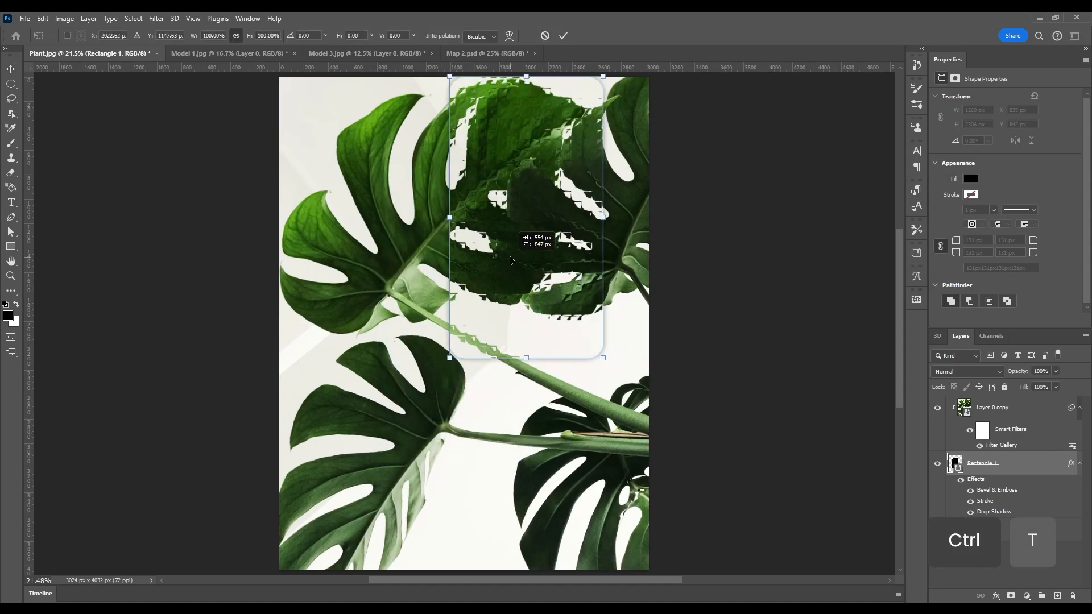